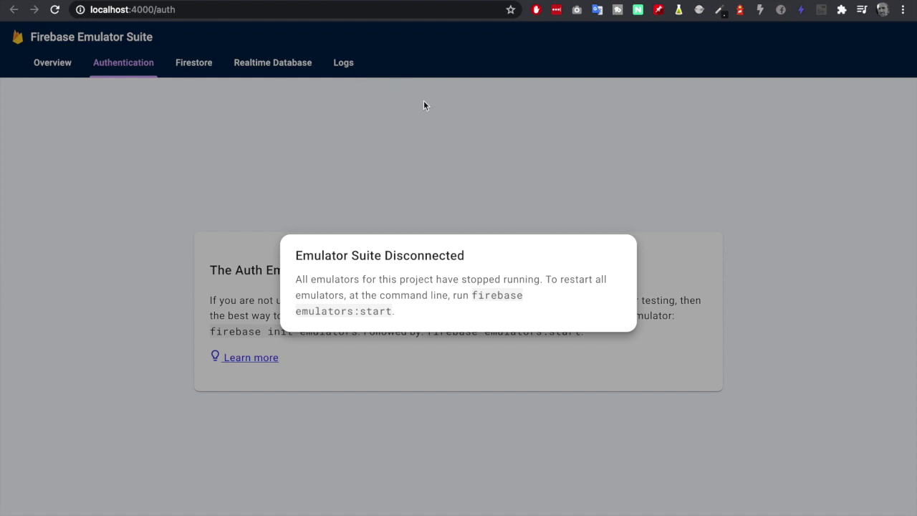
Switch to Visual Studio Code, open a cleared terminal and list the project folder's contents with ls
key(super+Tab)
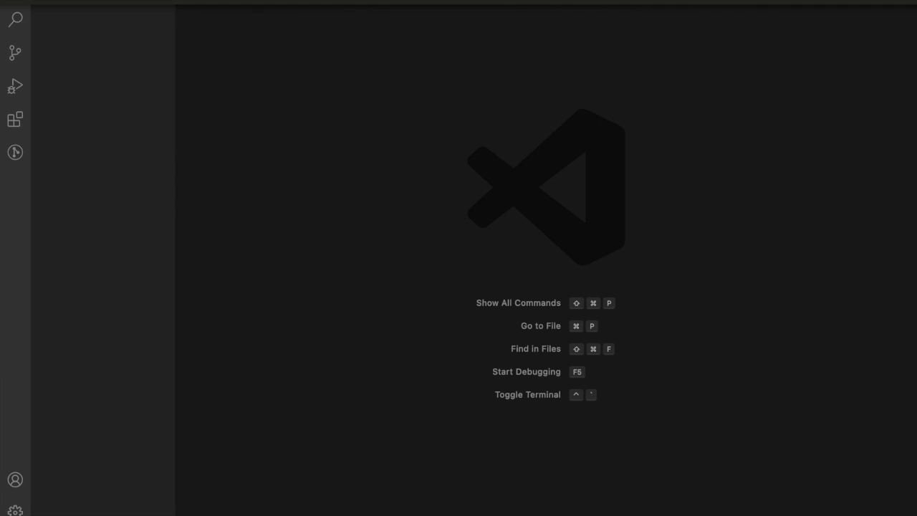
click(265, 0)
click(283, 2)
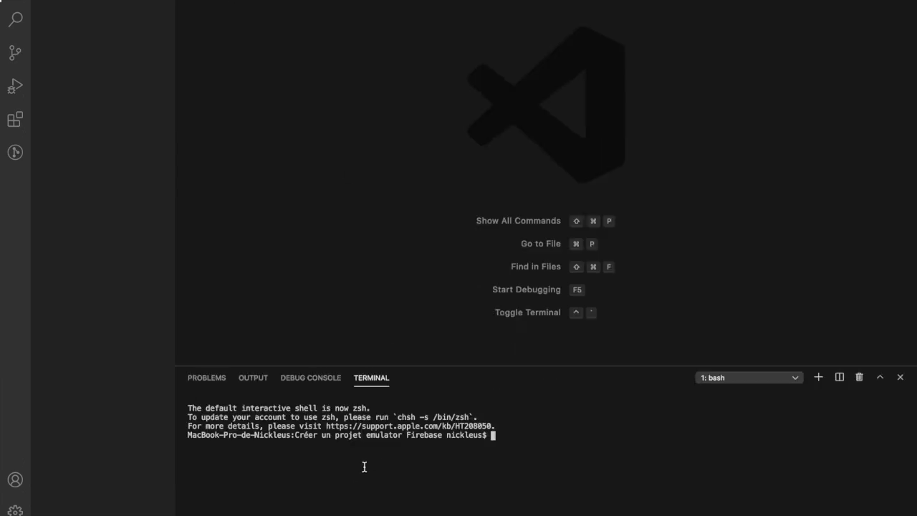
key(super+k)
text(ls)
key(Return)
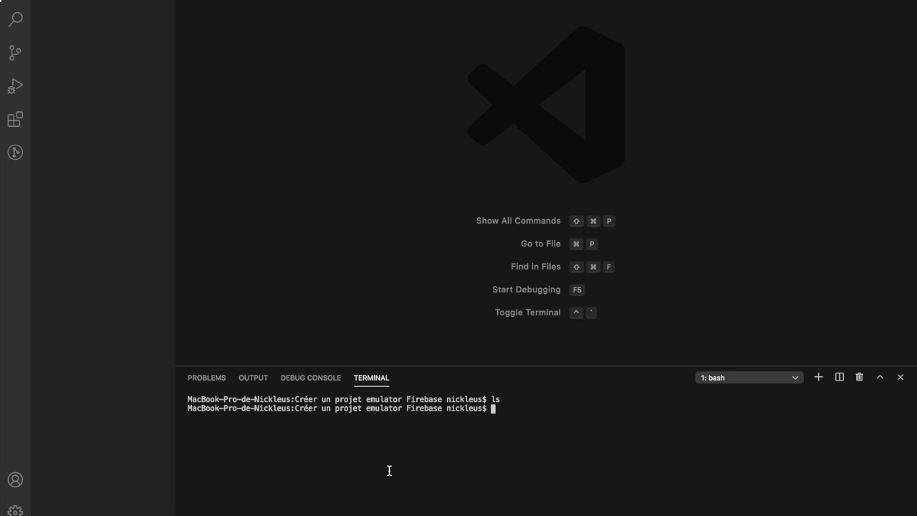
text(npm install -g firebase-t)
key(BackSpace)
key(BackSpace)
text(tools)
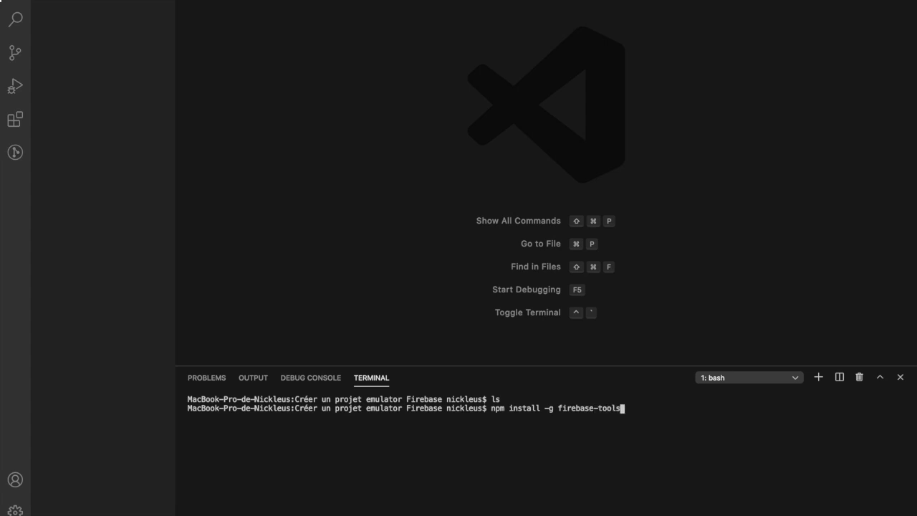
key(ctrl+u)
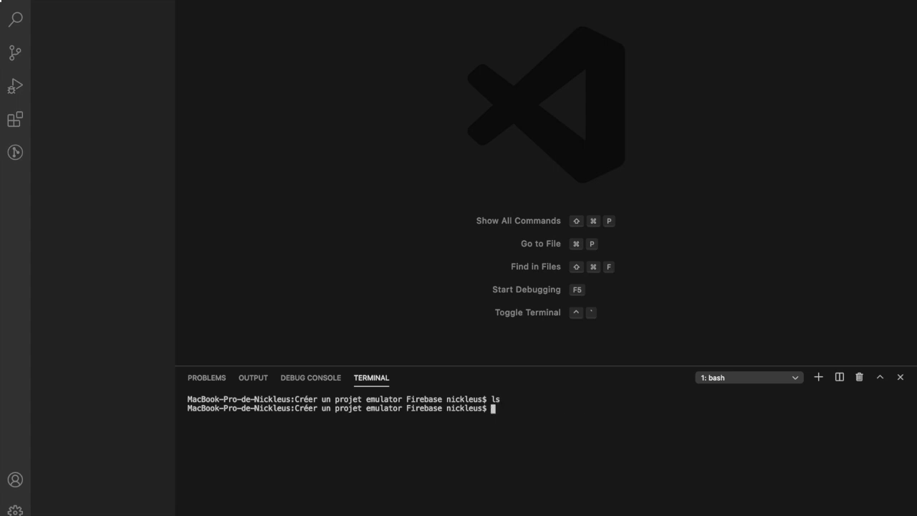
Run firebase init in the project folder and select the Firestore, Functions and Emulators features
text(firebase init)
key(Return)
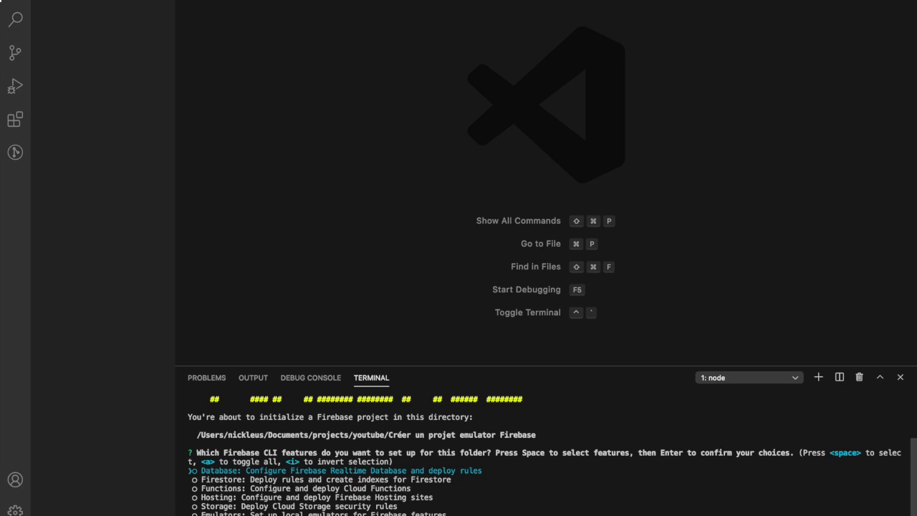
key(Down)
key(space)
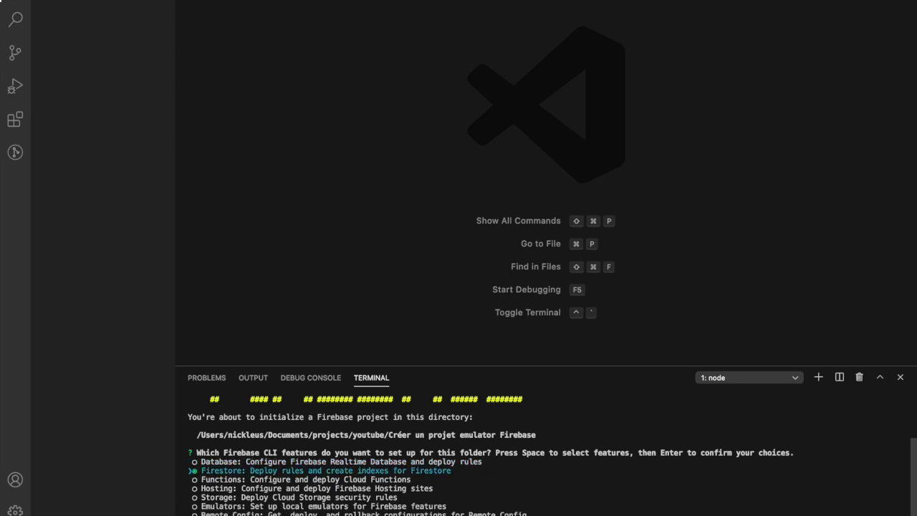
key(Down)
key(space)
key(Down)
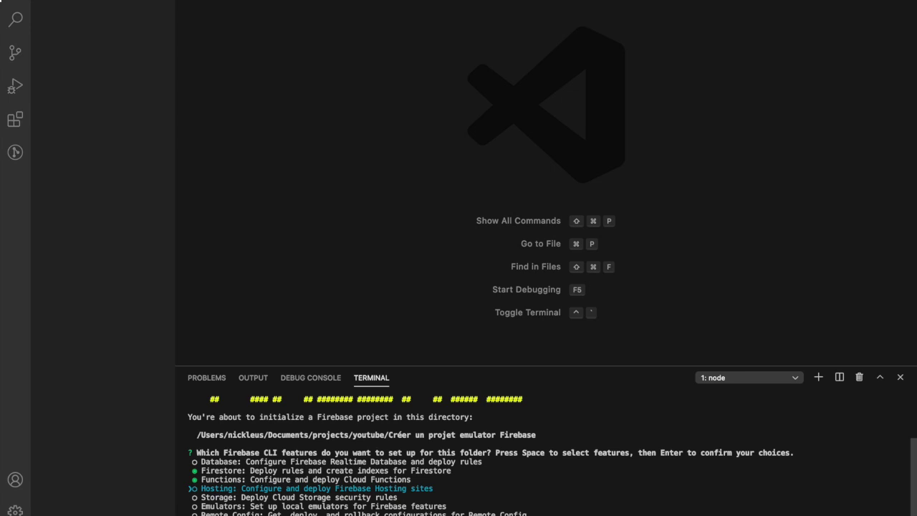
key(Down)
key(Down)
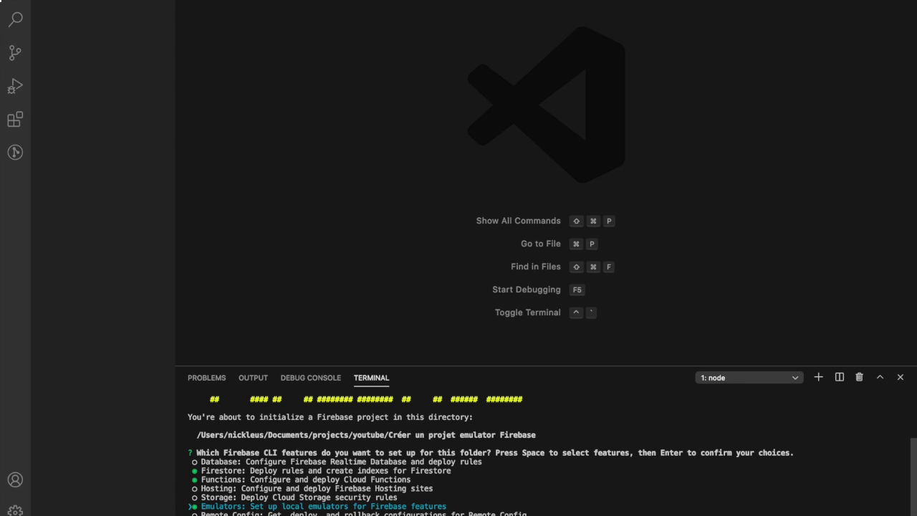
key(Return)
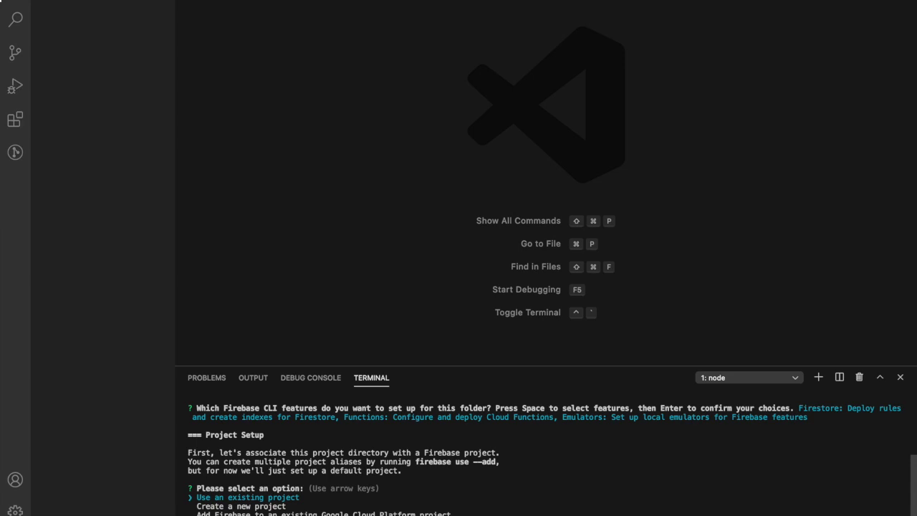
Try to associate the directory with the existing Firebase project forkdev-development
key(Return)
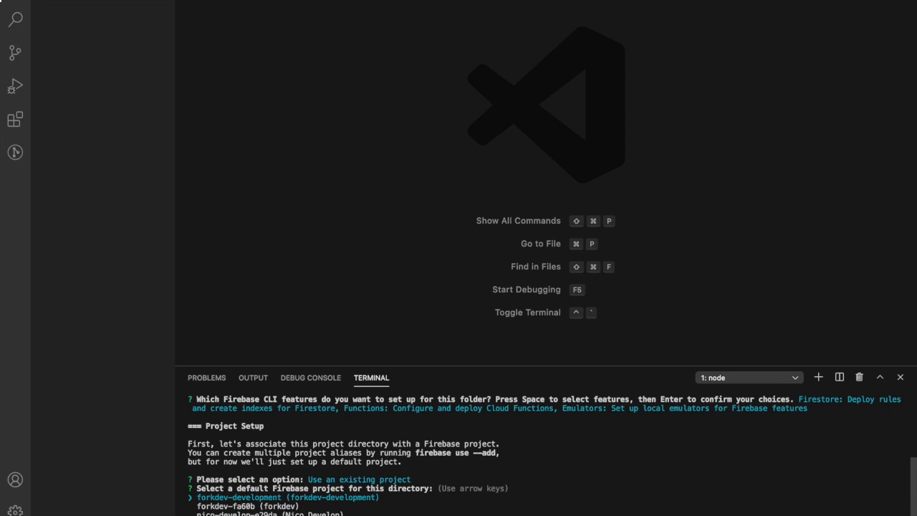
key(Down)
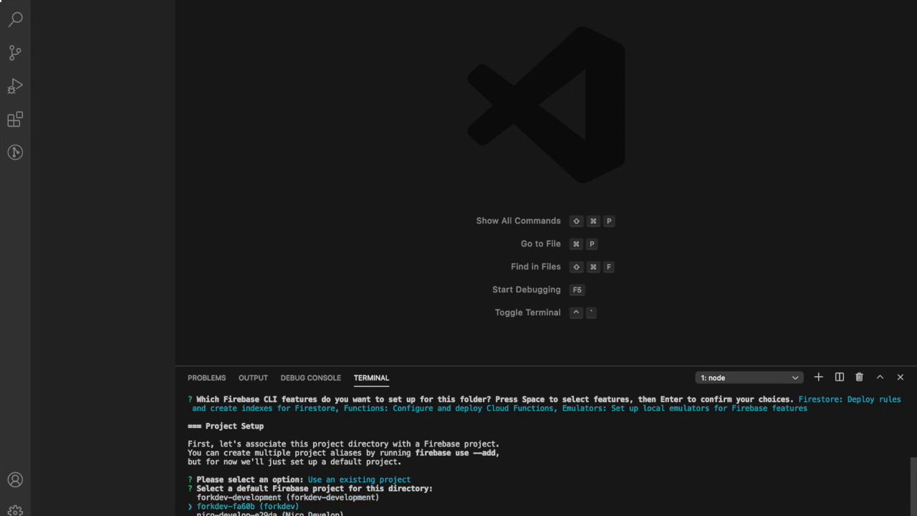
key(Up)
key(Down)
key(Down)
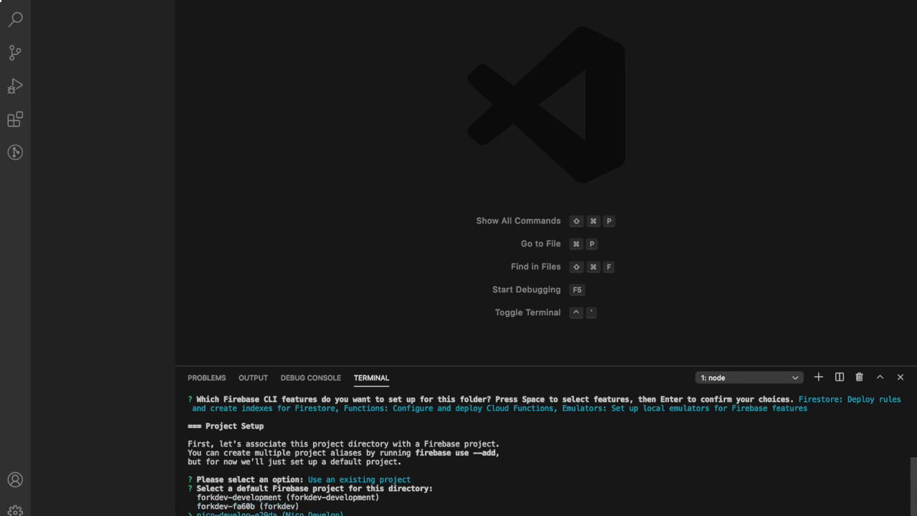
key(Up)
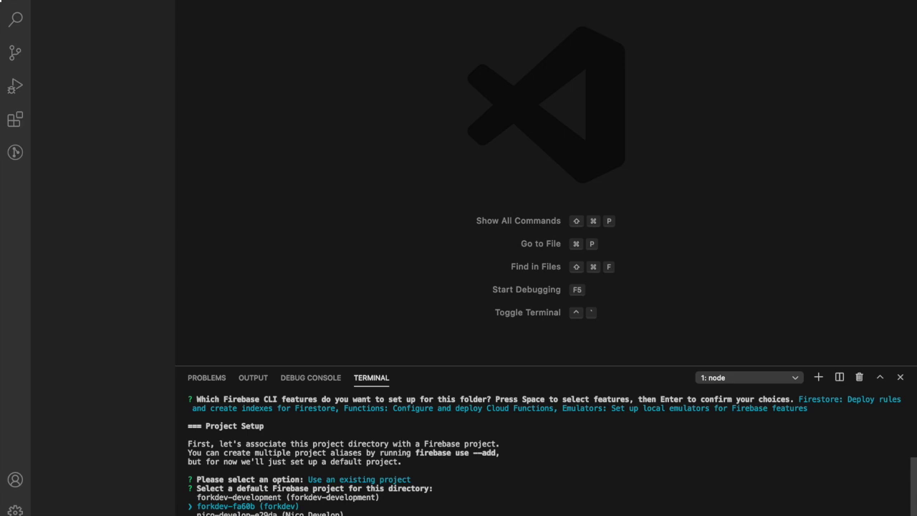
key(Up)
key(Return)
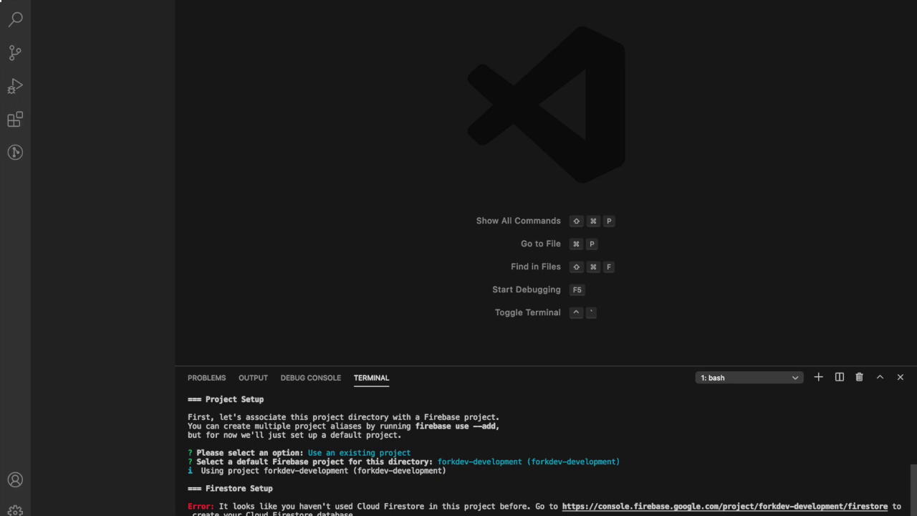
Rerun firebase init and choose the Firestore, Functions and Emulators features again
key(Return)
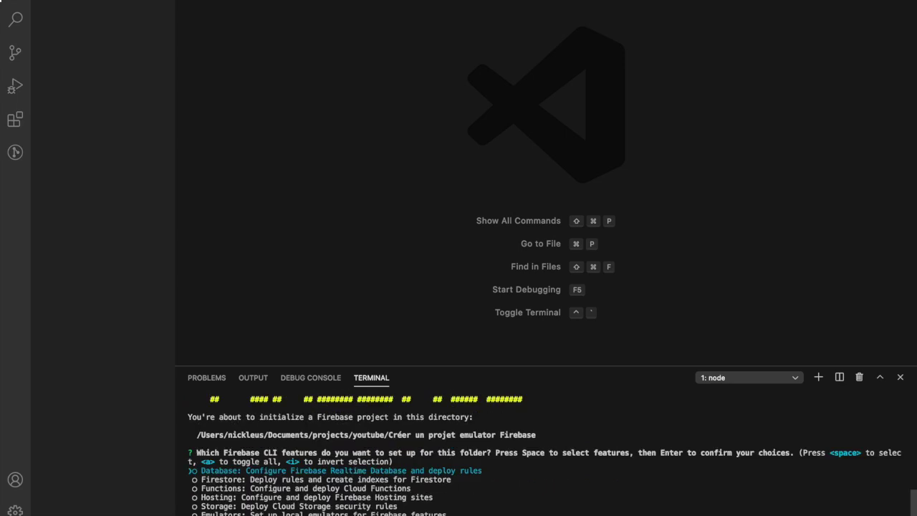
key(Down)
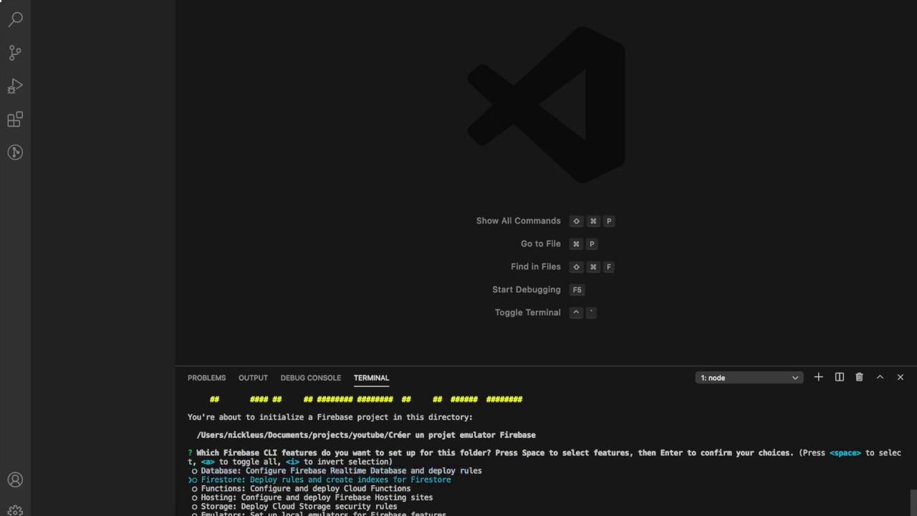
key(space)
key(Down)
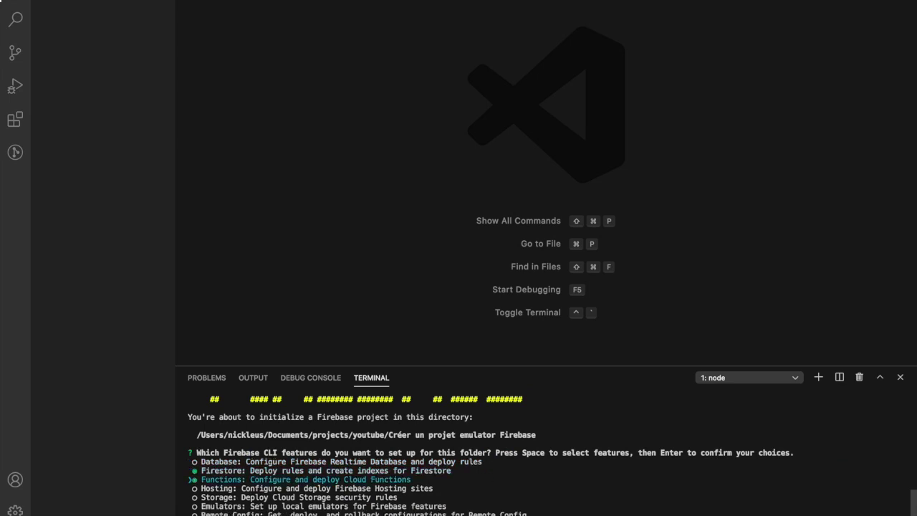
key(Down)
key(Down)
key(Down)
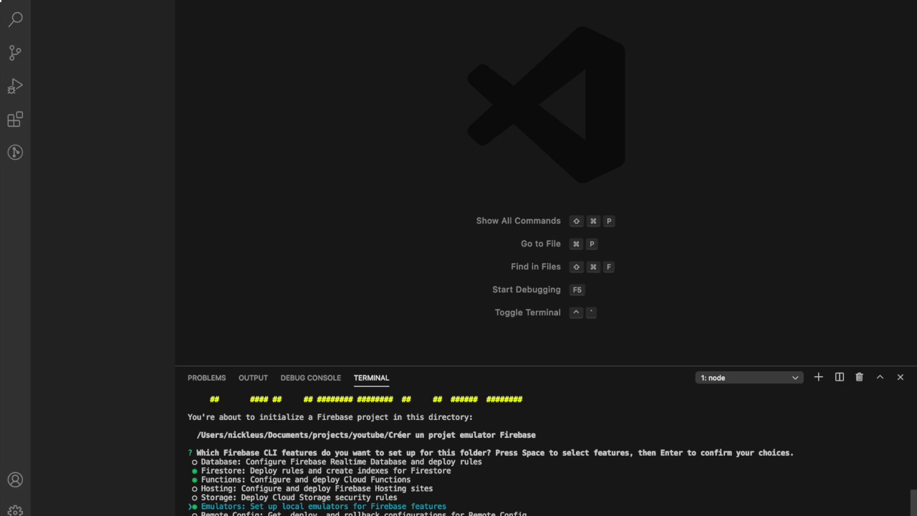
key(Return)
Choose to use an existing project and set forkdev-fa60b (forkdev) as the directory's default Firebase project
key(Down)
key(Up)
key(Return)
key(Down)
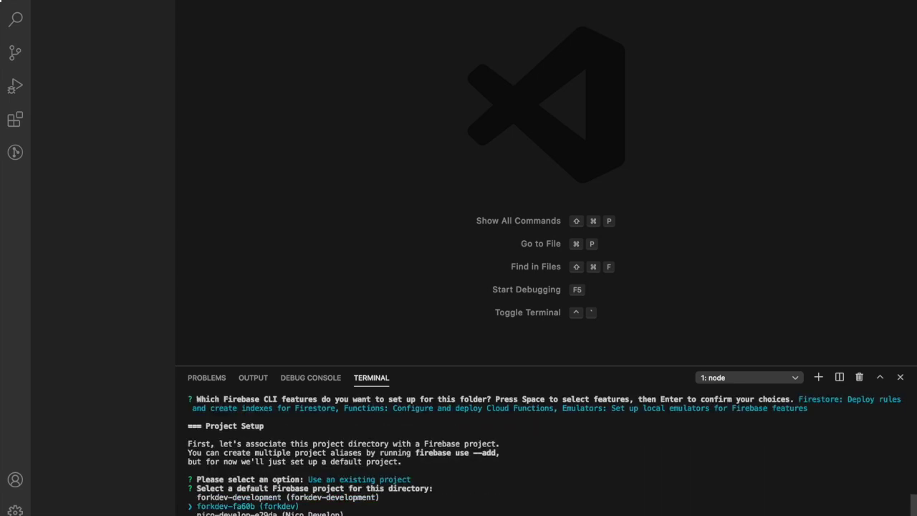
key(Return)
Switch to the Firebase console in Chrome and compare the Cloud Firestore pages of forkdev-development and forkdev
key(ctrl+Left)
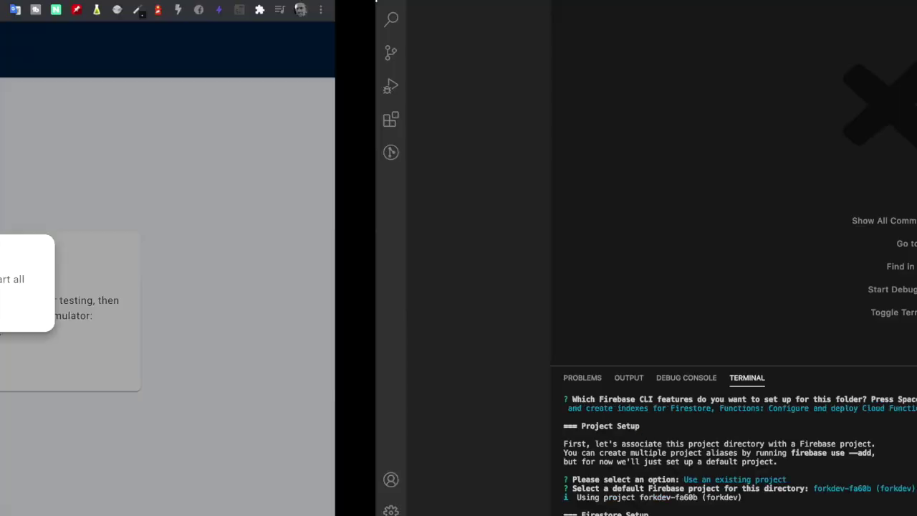
click(307, 20)
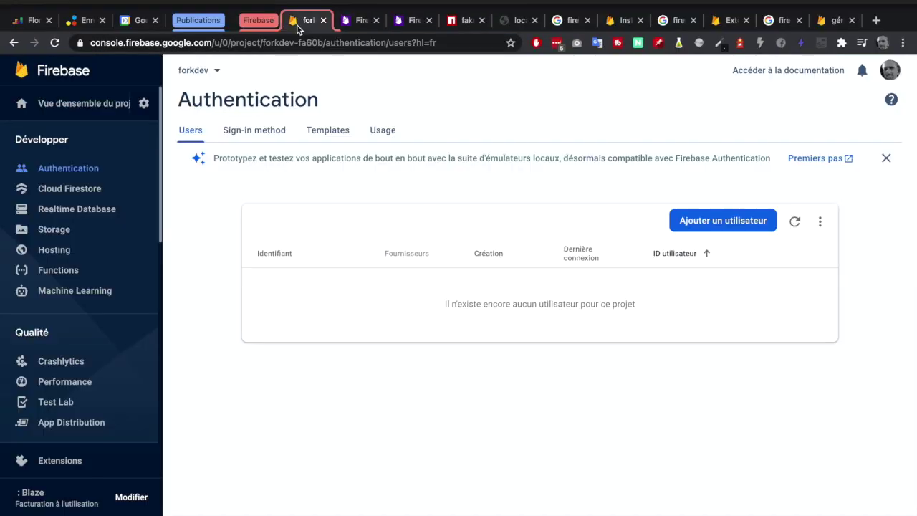
click(211, 71)
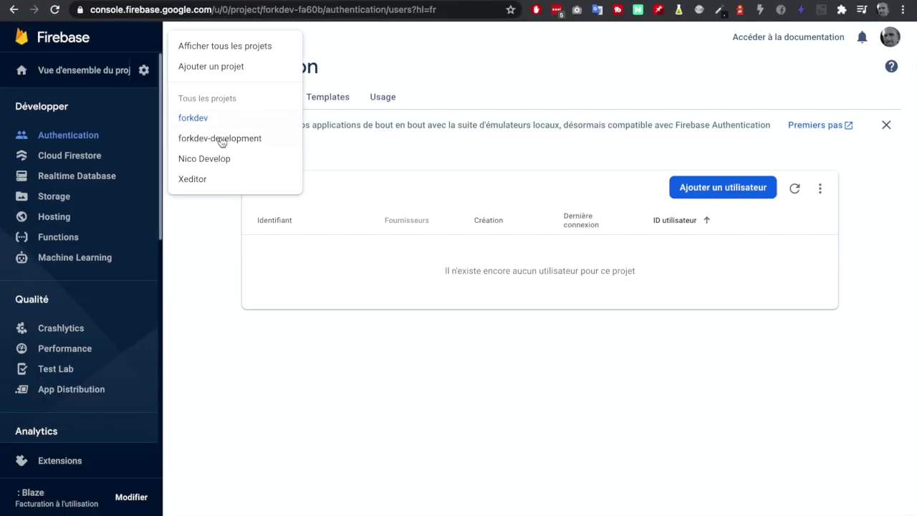
click(219, 139)
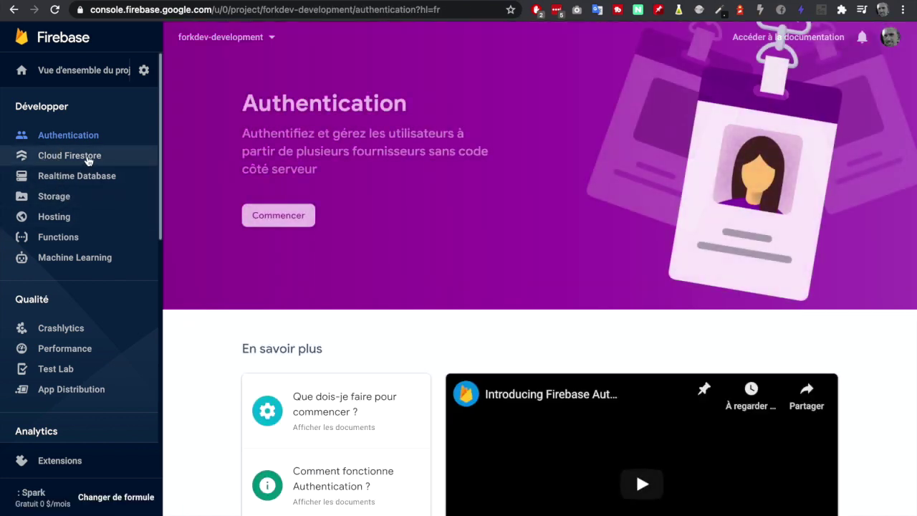
click(88, 157)
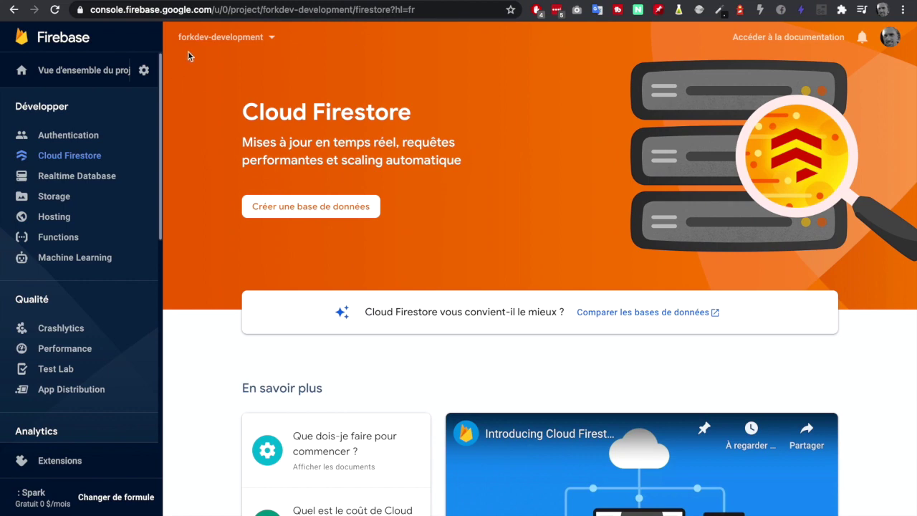
click(206, 37)
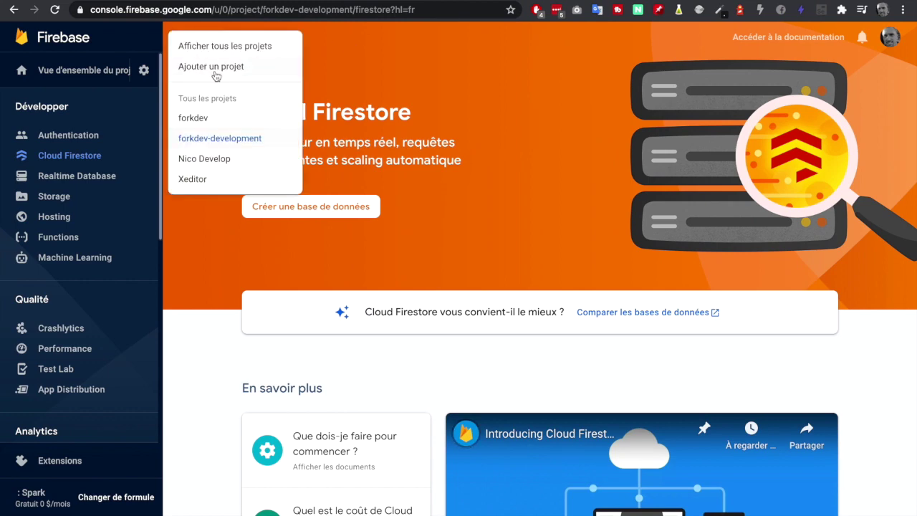
click(201, 119)
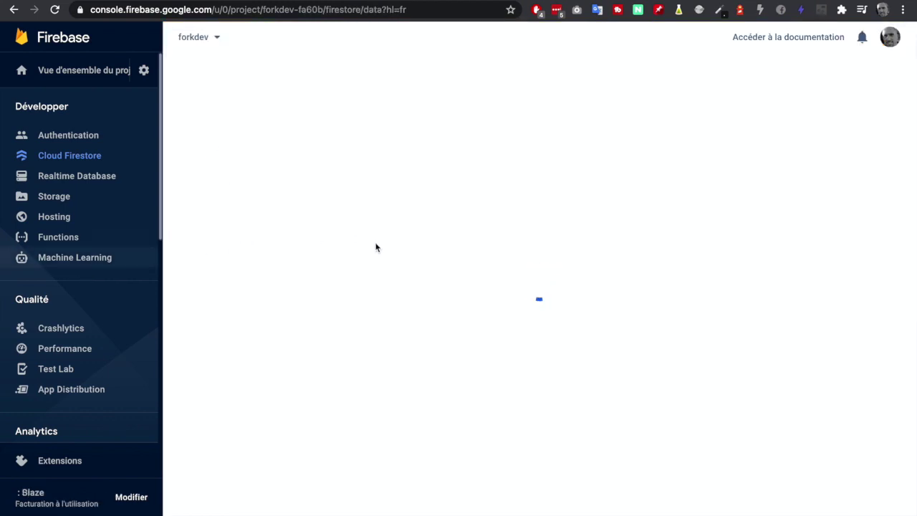
Return to the Visual Studio Code terminal and accept firestore.rules and firestore.indexes.json as the Firestore rules and indexes files
key(ctrl+Right)
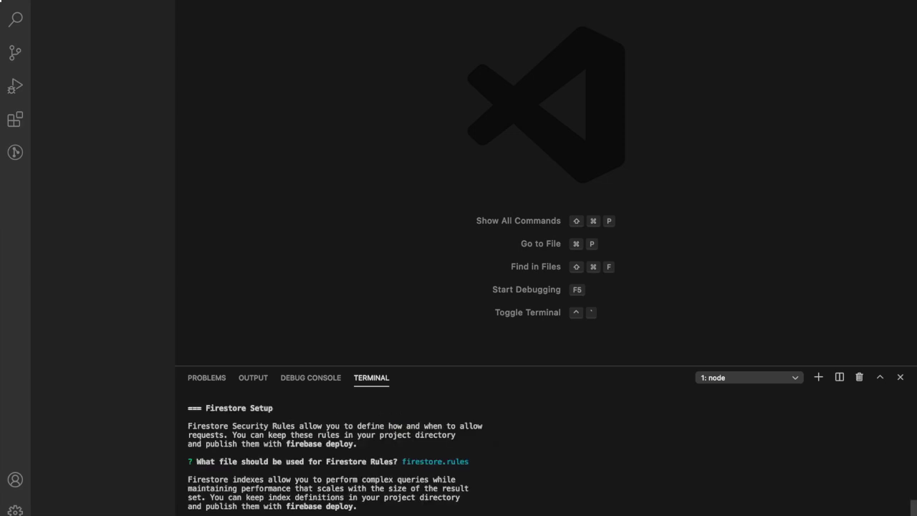
key(Return)
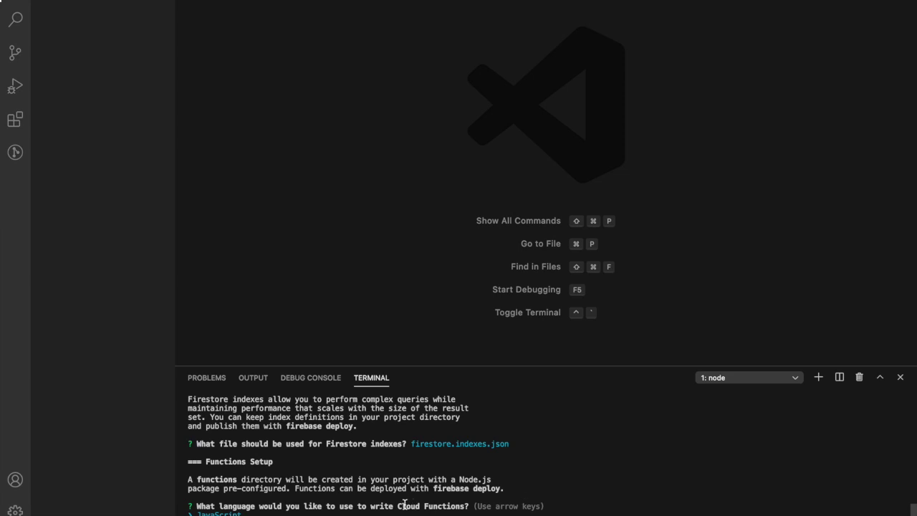
Choose JavaScript with ESLint enabled for Cloud Functions and install the npm dependencies
drag(399, 506, 469, 505)
click(270, 512)
key(Return)
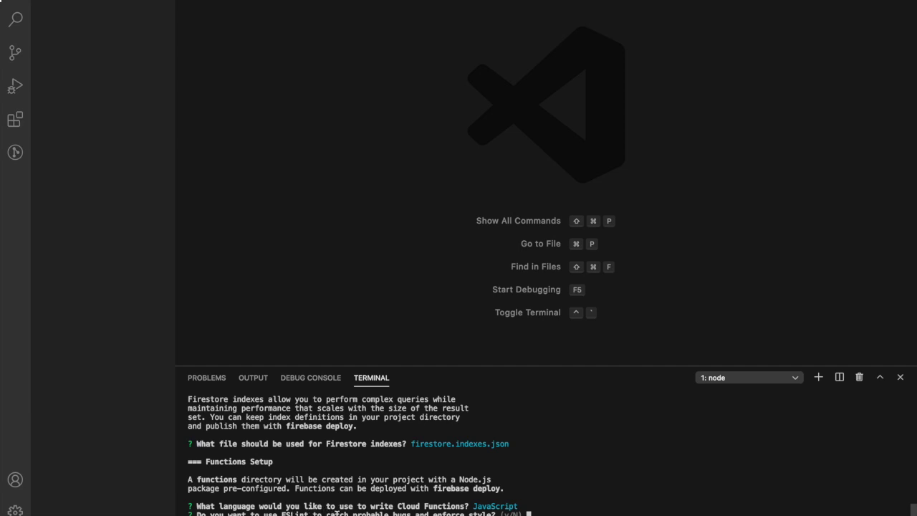
text(y)
key(Return)
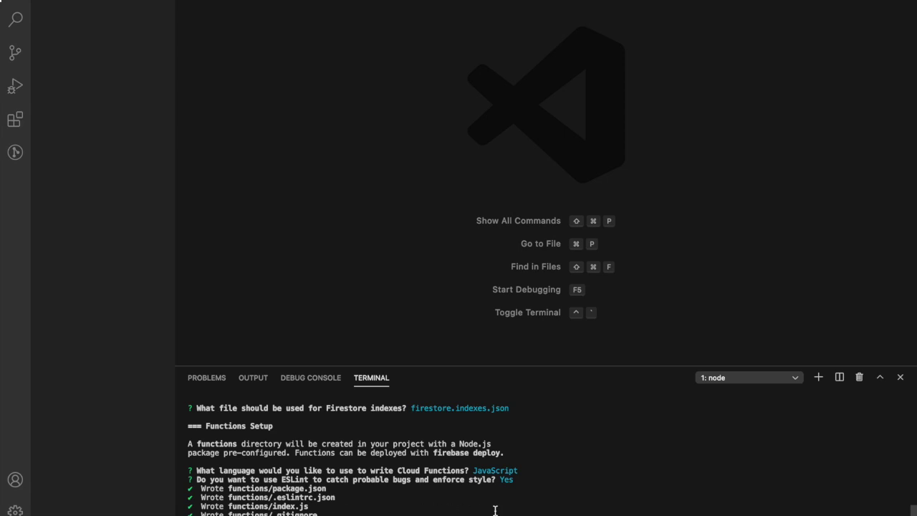
key(Return)
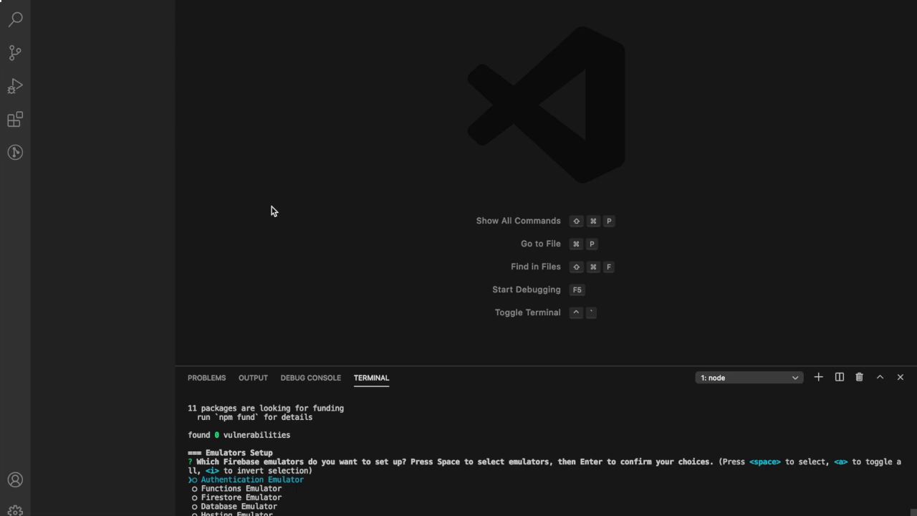
Select the Authentication, Functions and Firestore emulators for setup and confirm the selection
key(space)
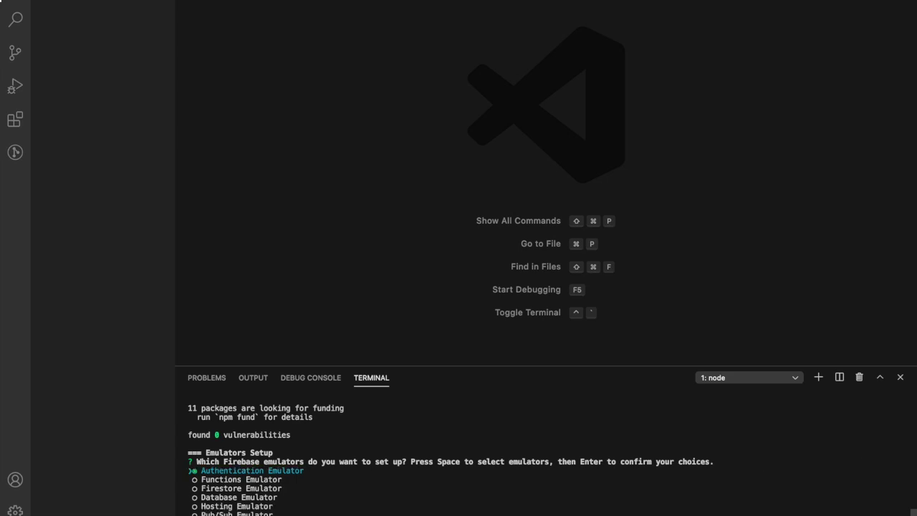
key(Down)
key(Down)
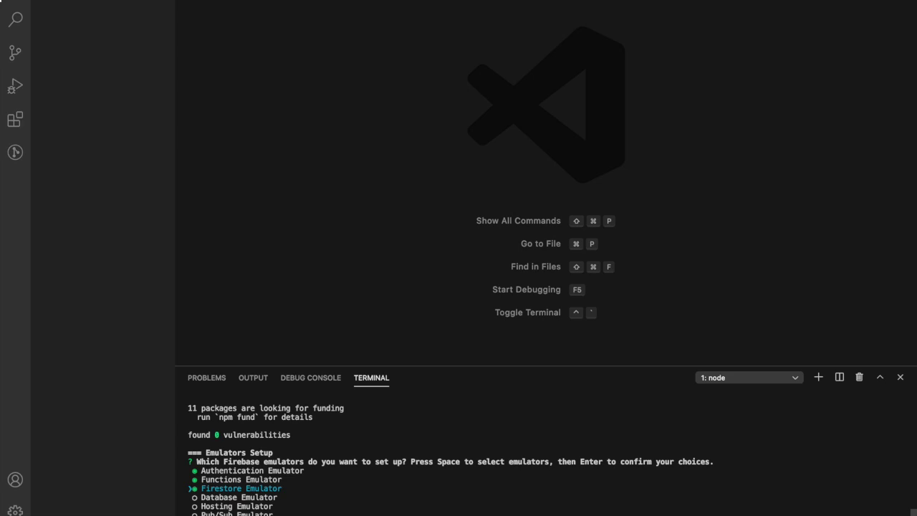
key(Return)
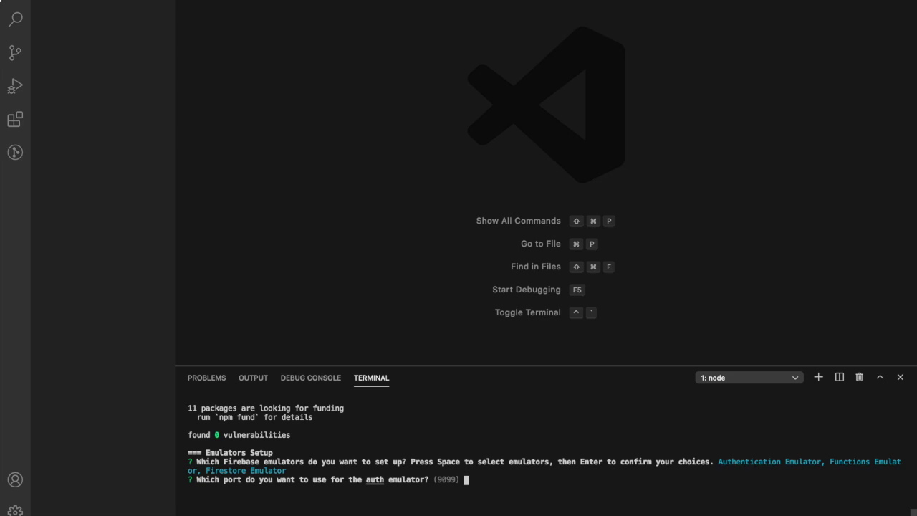
Accept port 9099 for the auth emulator and 5001 for functions, and set the firestore emulator port to 8081
key(Return)
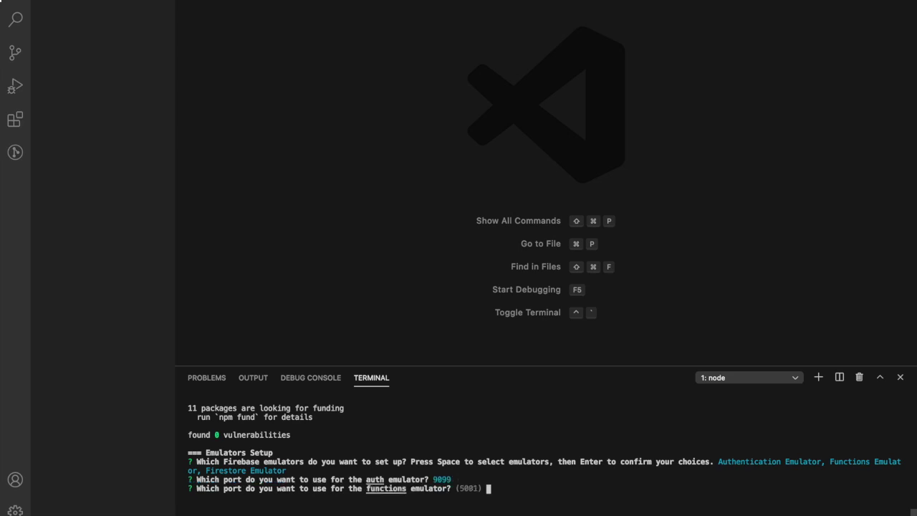
key(Return)
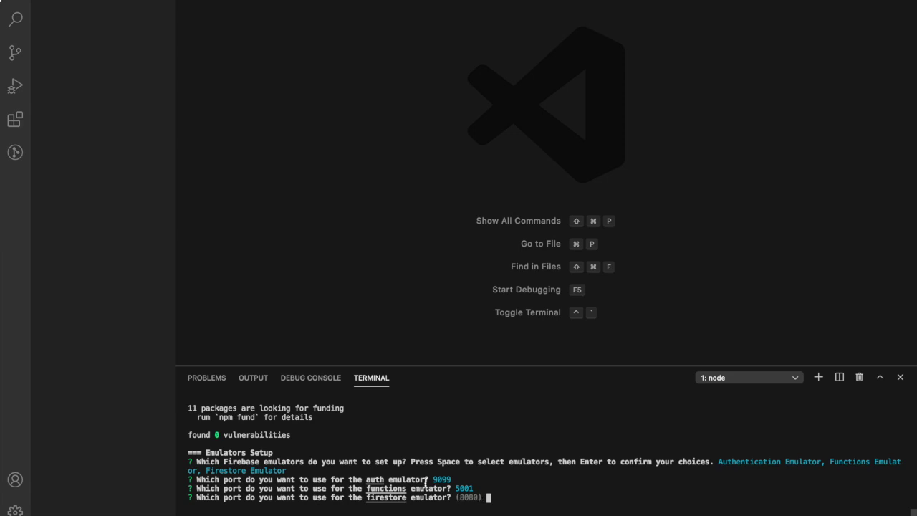
text(8081)
key(Return)
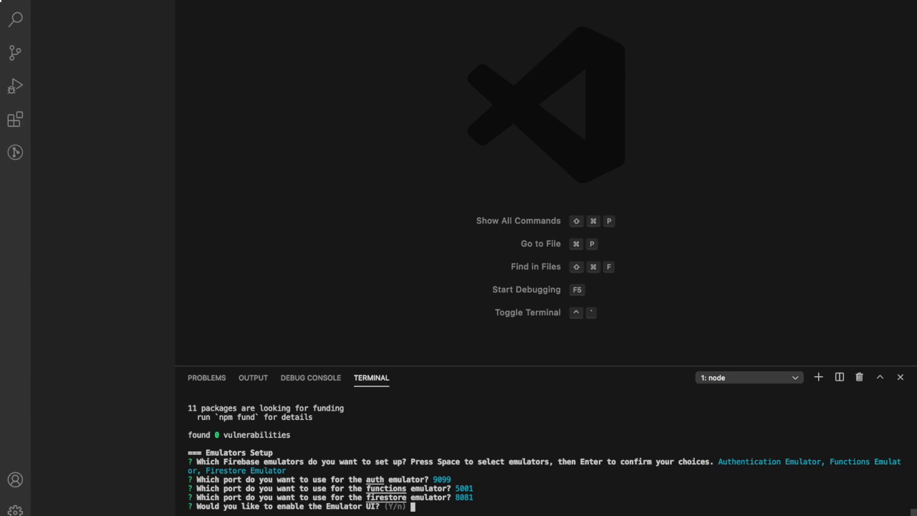
Enable the Emulator UI on any available port and download the emulators to finish the initialization
key(Return)
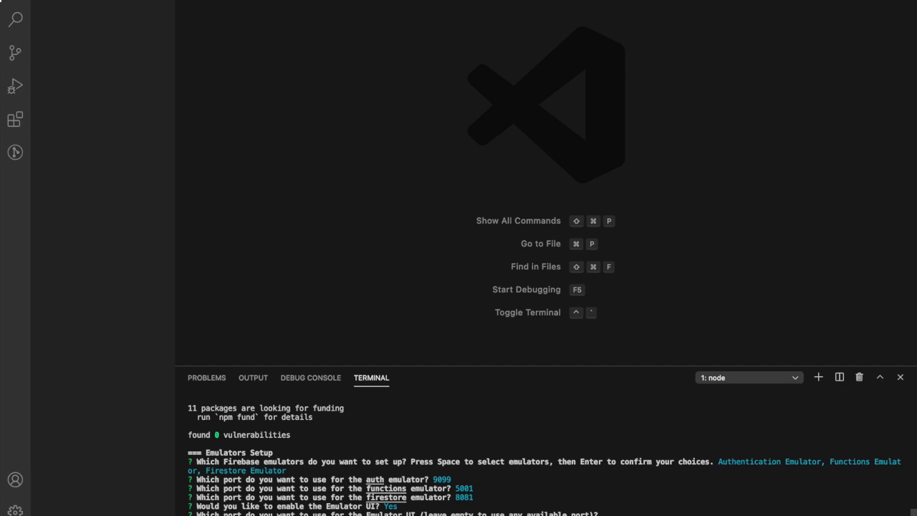
key(Return)
key(Return)
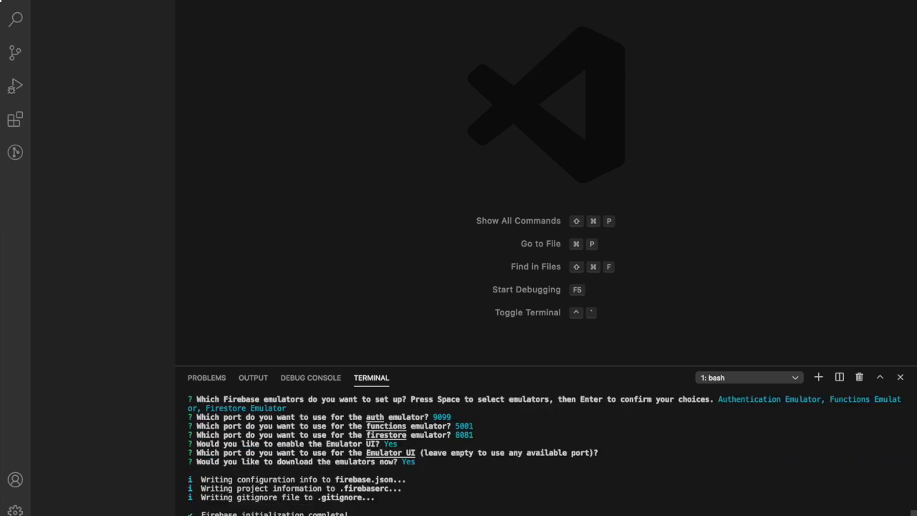
Open package.json in the functions folder and examine its dependencies and devDependencies, including firebase-admin and firebase-functions-test
click(65, 154)
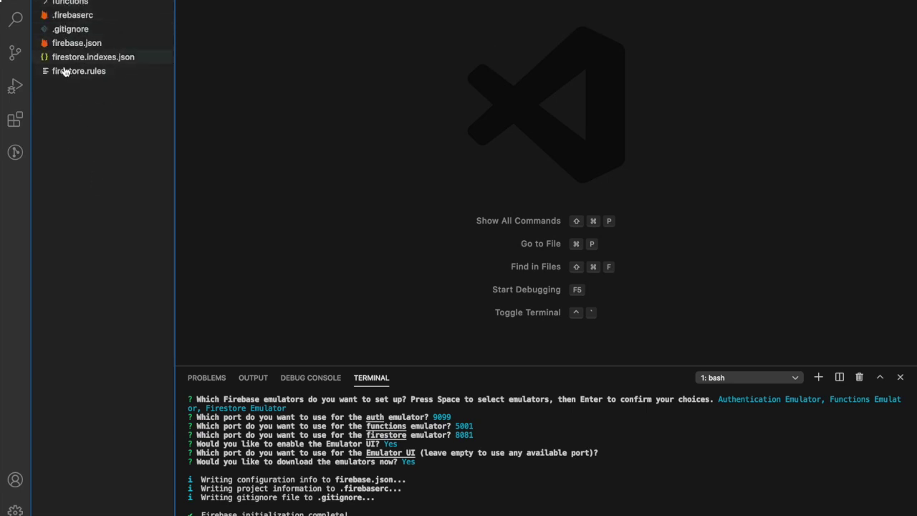
click(52, 3)
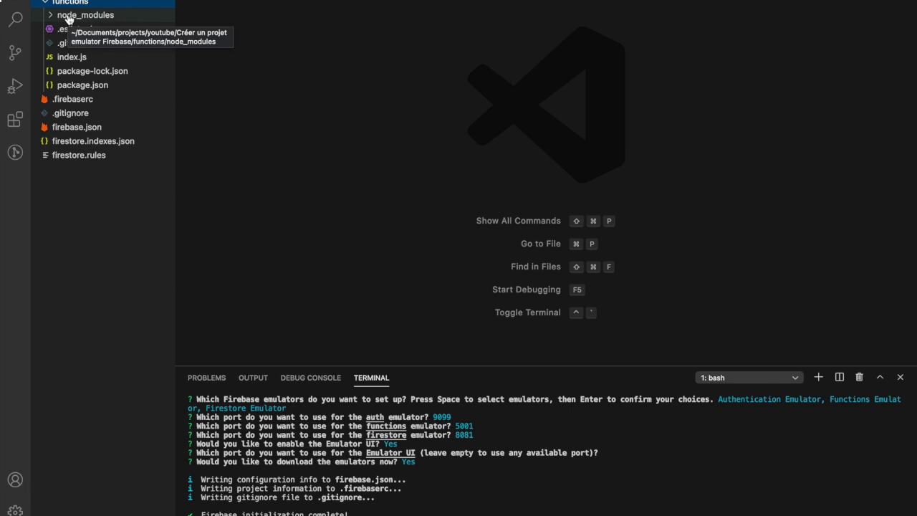
click(70, 85)
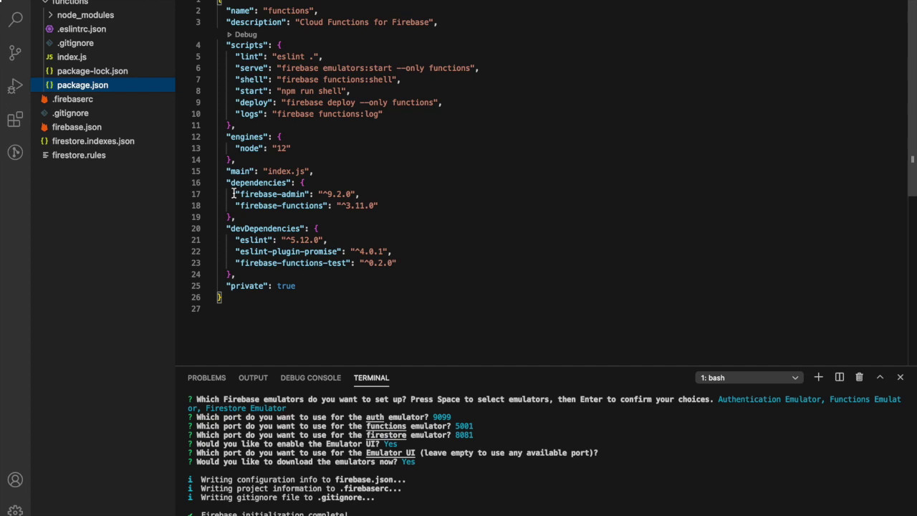
drag(233, 193, 389, 206)
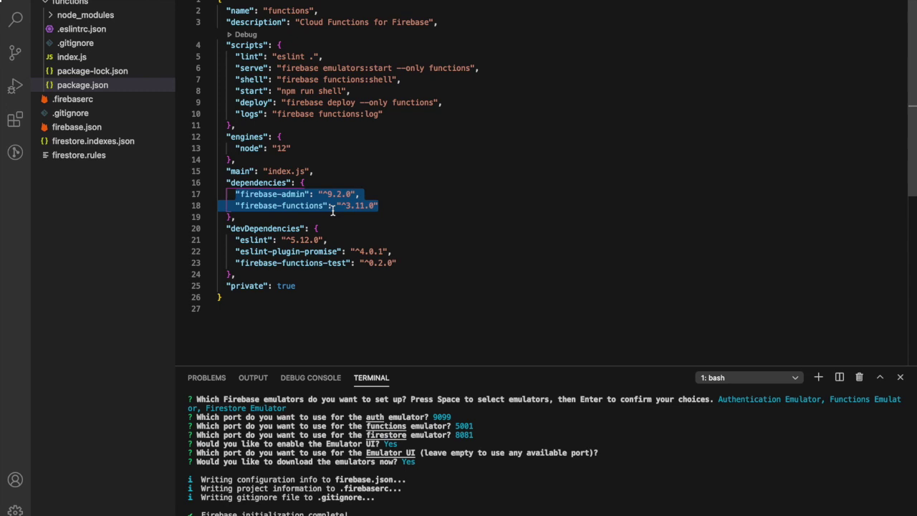
click(240, 195)
drag(240, 195, 306, 193)
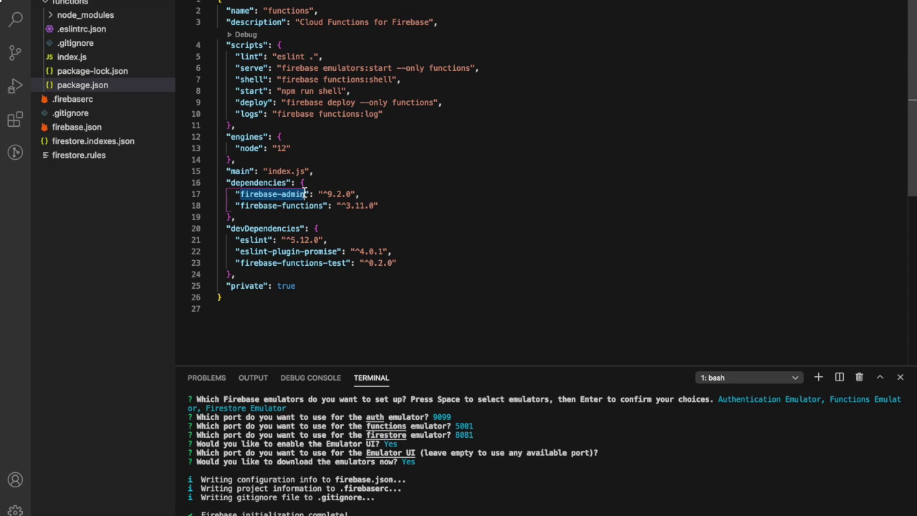
click(236, 240)
drag(236, 240, 385, 251)
click(236, 263)
drag(236, 263, 401, 263)
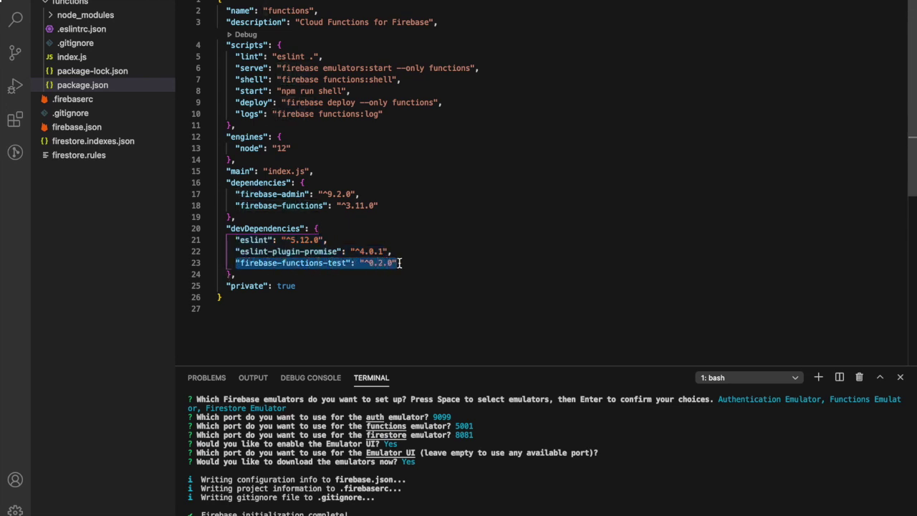
click(400, 263)
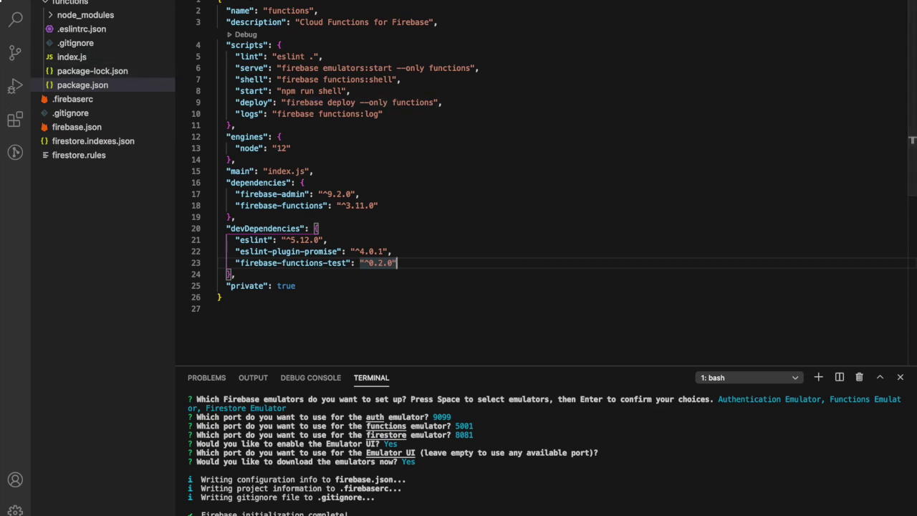
Close package.json, look over the sample code in index.js, and collapse the functions folder
key(super+w)
click(76, 59)
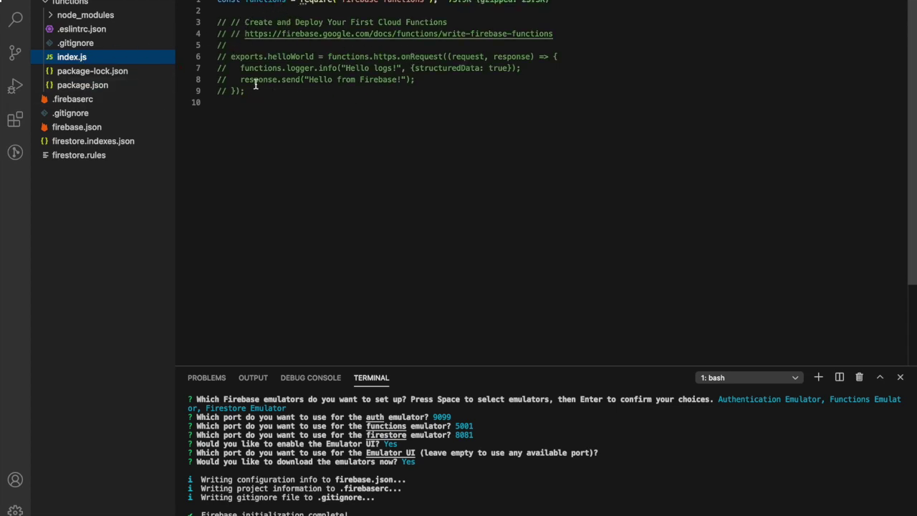
click(44, 4)
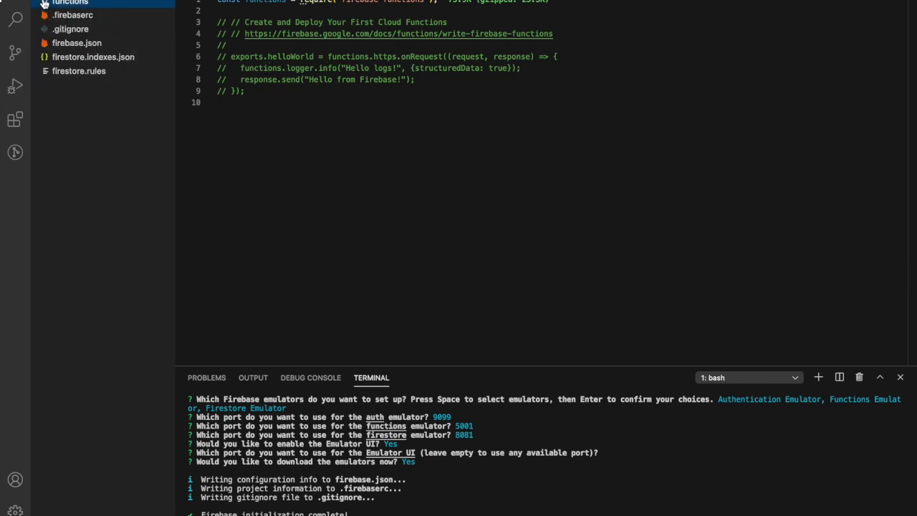
Open firestore.rules and review its access rules, including the questions match block
click(70, 74)
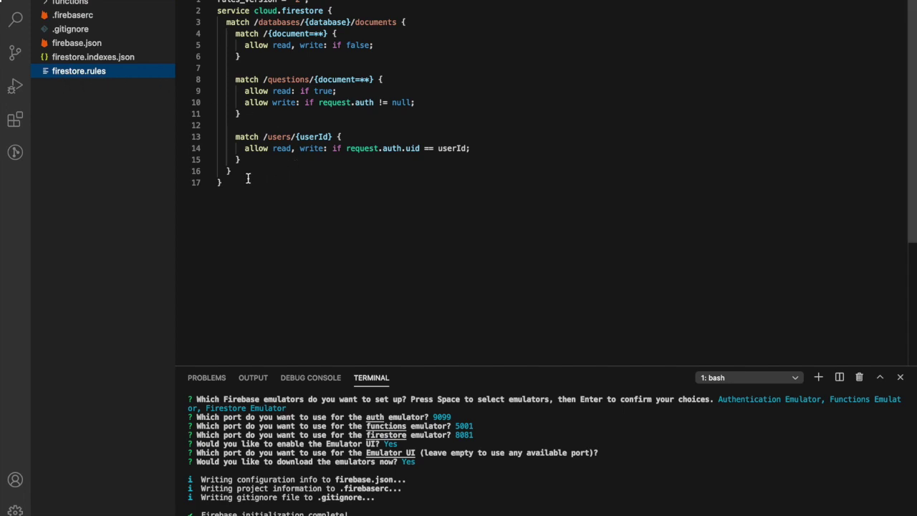
drag(248, 178, 218, 2)
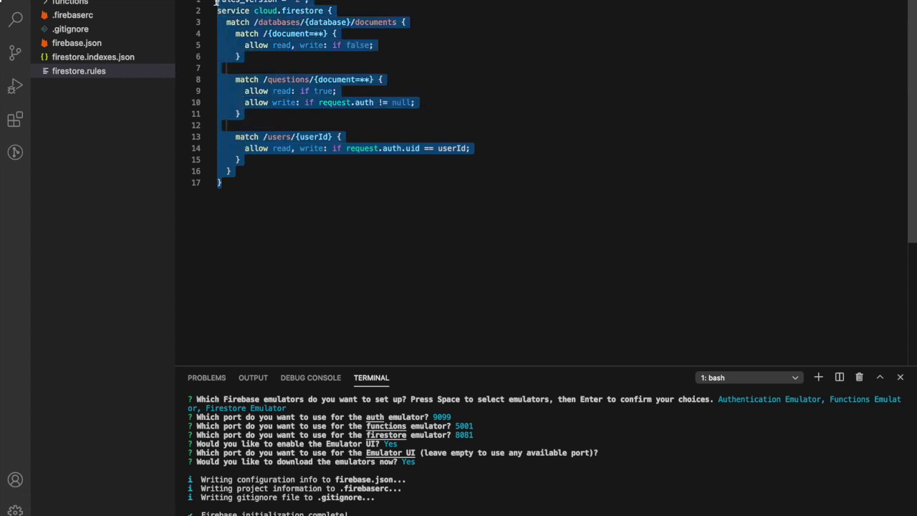
click(414, 55)
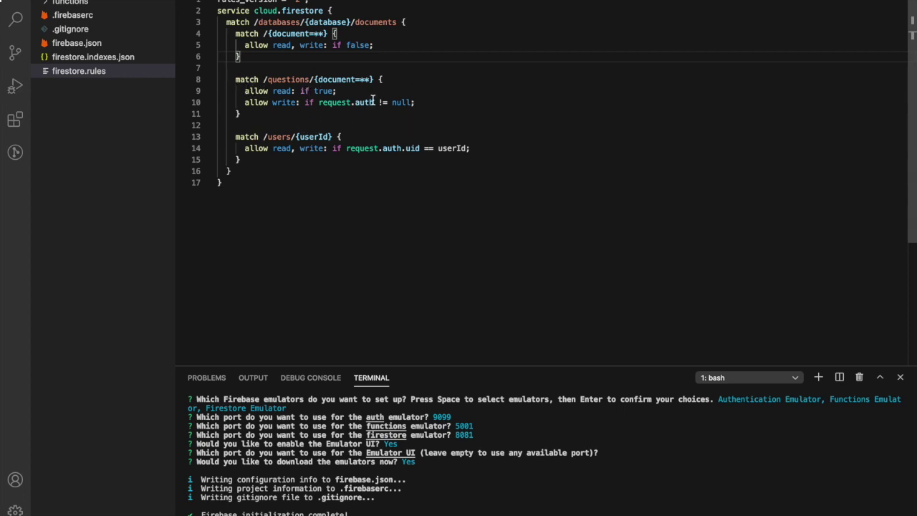
mouse_move(373, 101)
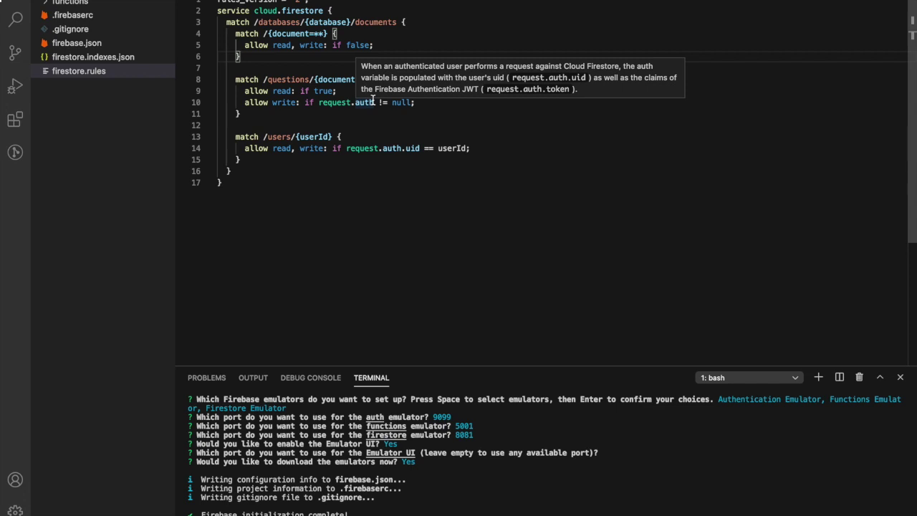
click(236, 80)
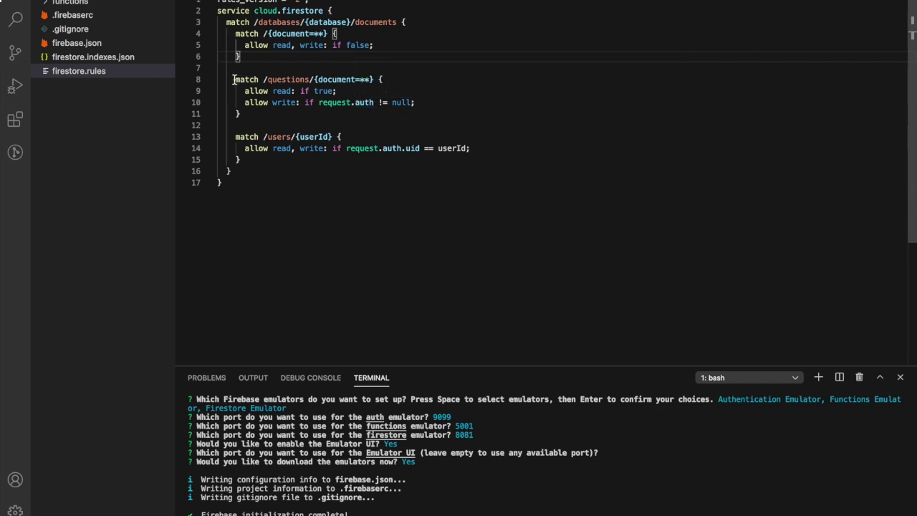
drag(245, 114, 235, 82)
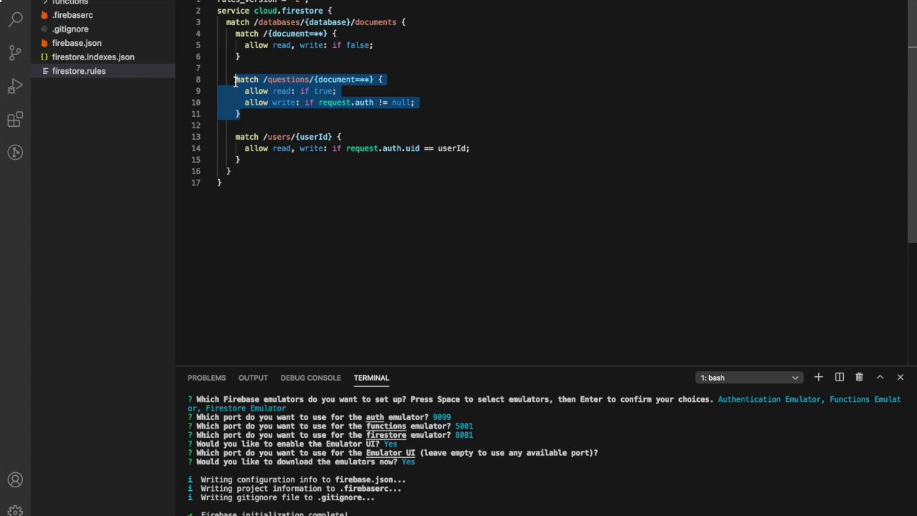
click(262, 170)
Delete the questions and users match blocks from firestore.rules and undo the deletion
drag(241, 57, 242, 159)
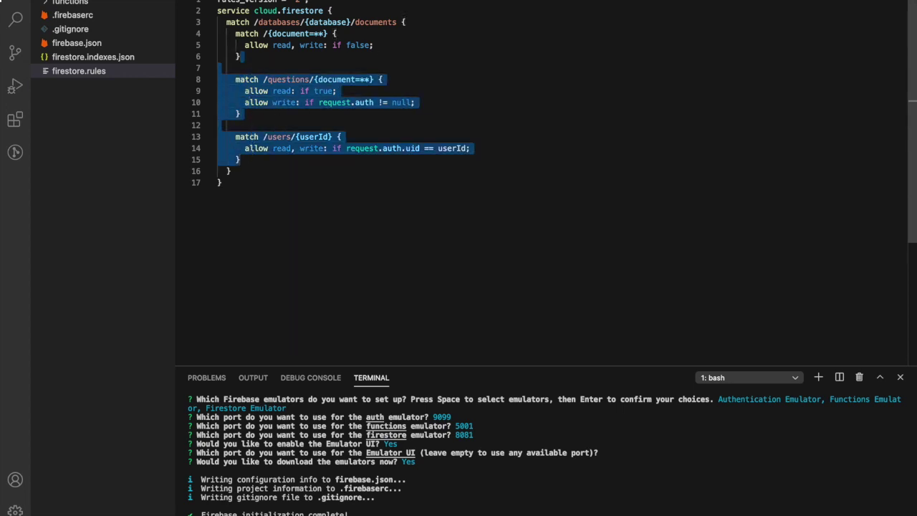
key(BackSpace)
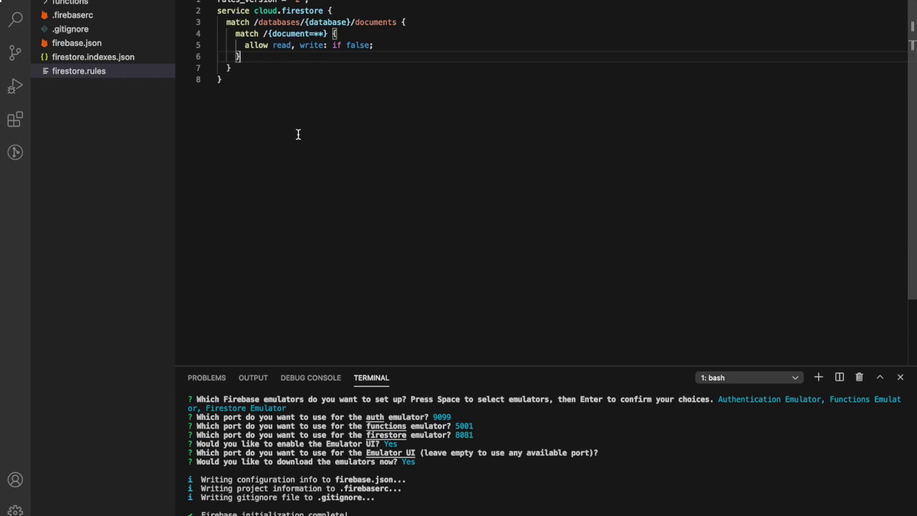
key(ctrl+z)
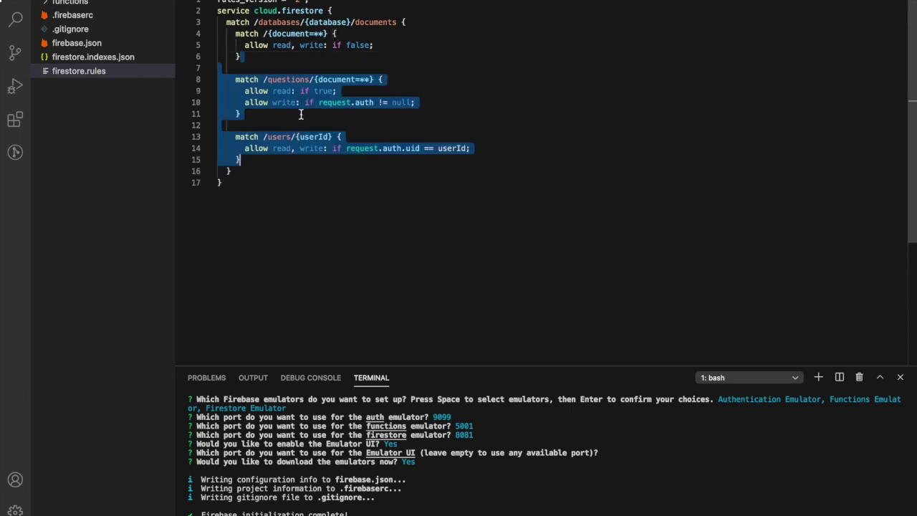
click(255, 63)
Open firestore.indexes.json to examine its indexes and fieldOverrides, and close the open editor files
click(75, 57)
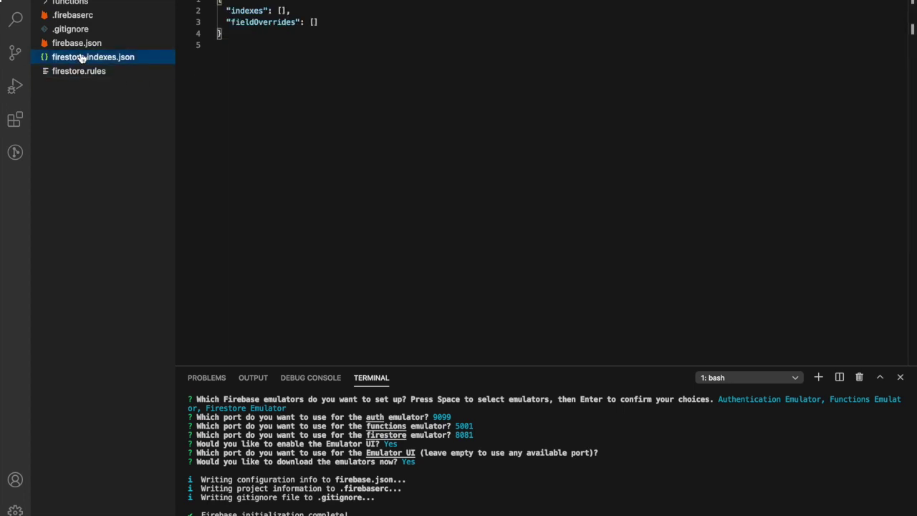
drag(251, 35, 218, 2)
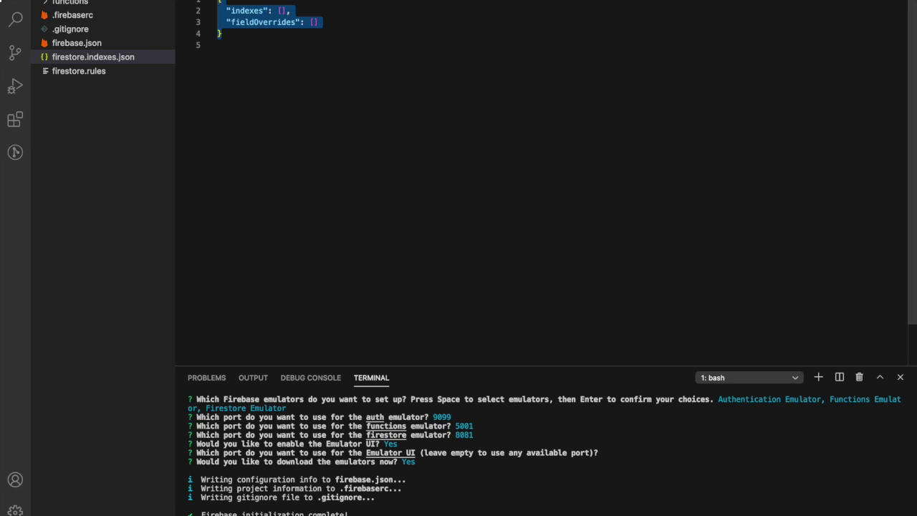
key(ctrl+Tab)
key(super+w)
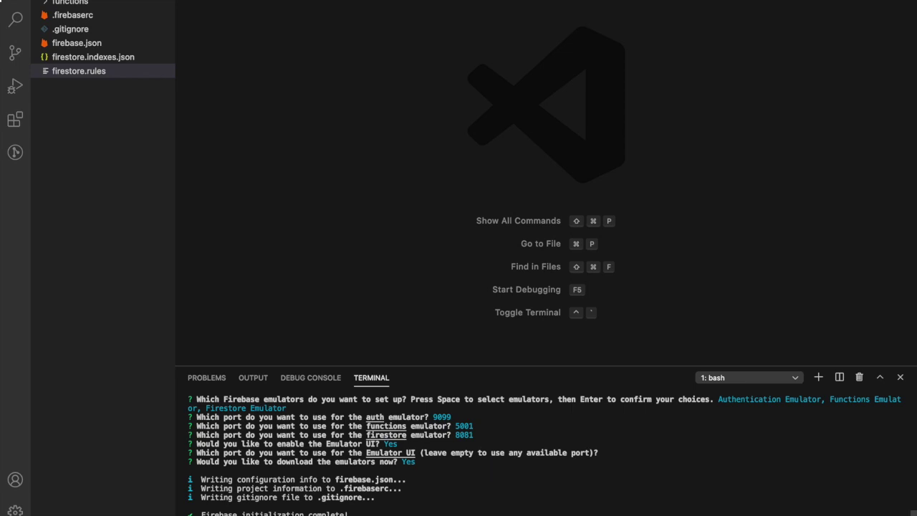
Start the Authentication, Functions and Firestore emulators from the terminal
key(ctrl+Left)
key(ctrl+Right)
key(Return)
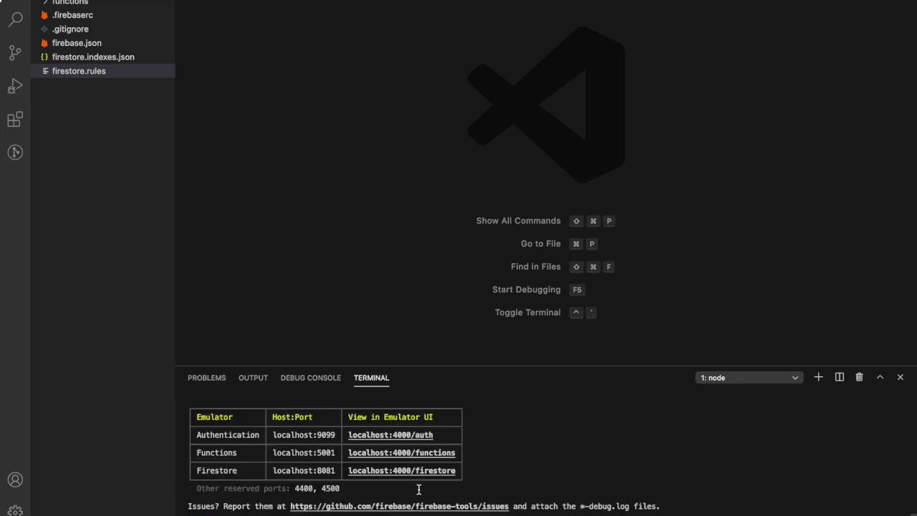
Examine the terminal's emulator table for each emulator's host, port and Emulator UI address
scroll(360, 478, up, 2)
scroll(359, 479, down, 1)
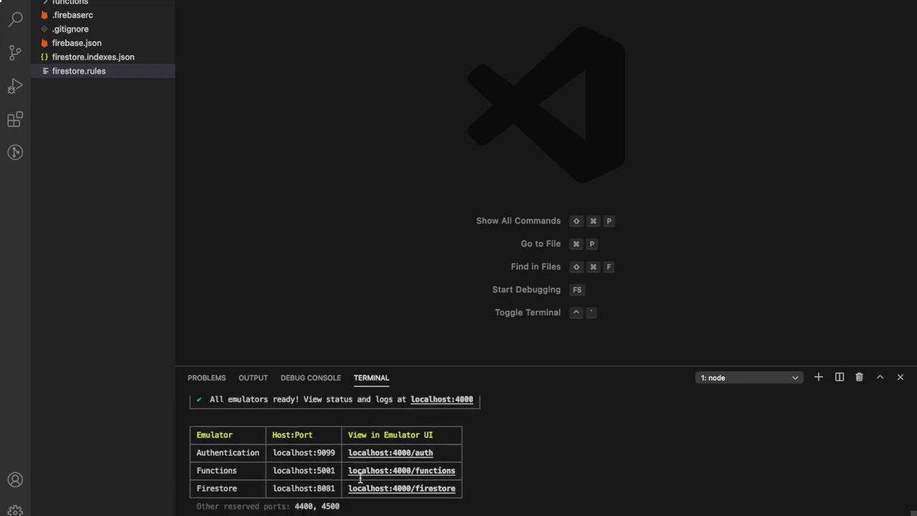
triple_click(275, 449)
drag(275, 449, 293, 477)
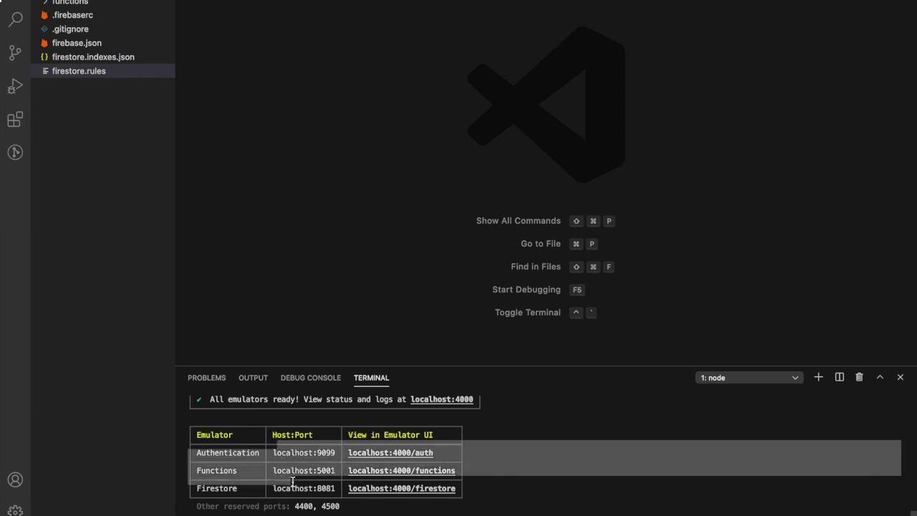
click(298, 445)
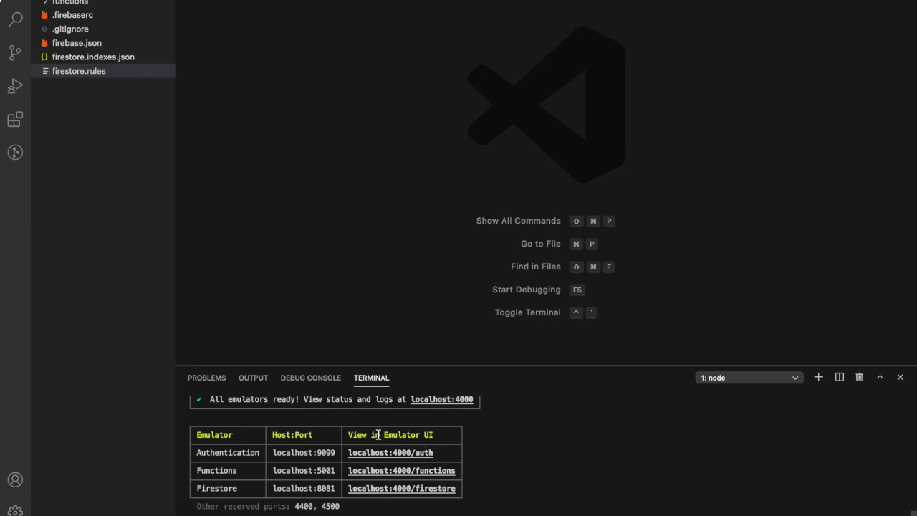
Switch to Chrome and view the Authentication page of the Firebase Emulator Suite at localhost:4000
key(ctrl+Up)
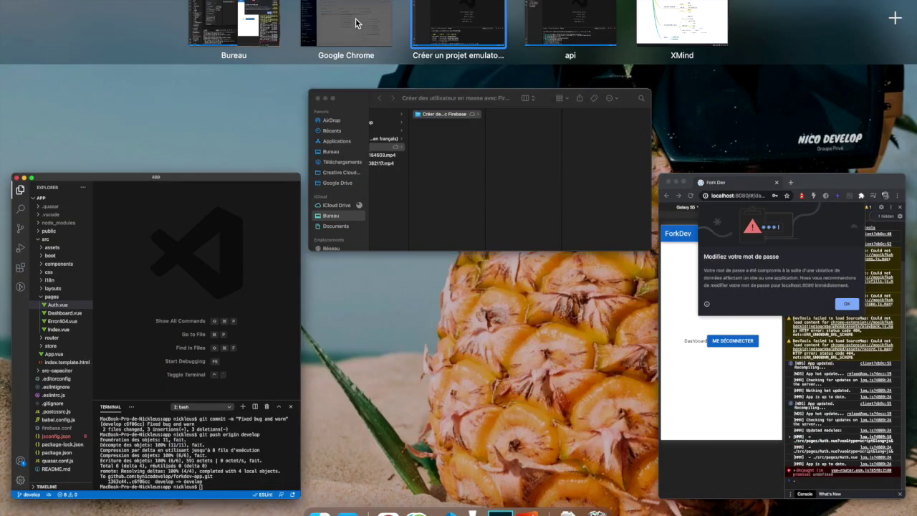
click(760, 328)
key(ctrl+Tab)
key(super+r)
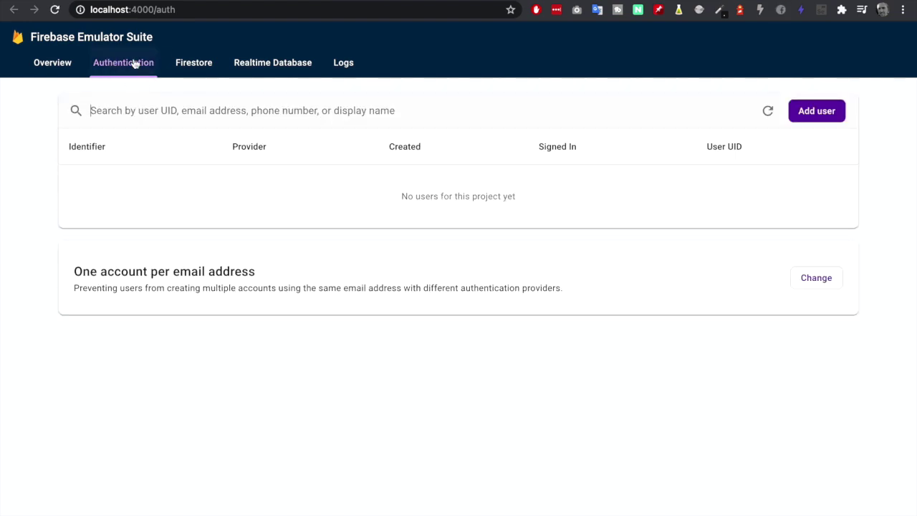
Start a root-level Firestore collection with the collection ID users
click(190, 66)
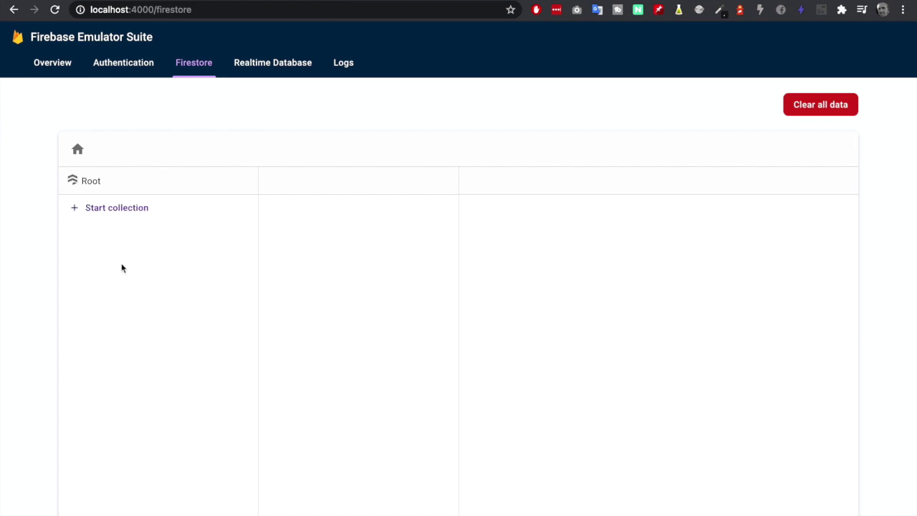
click(106, 211)
text(user)
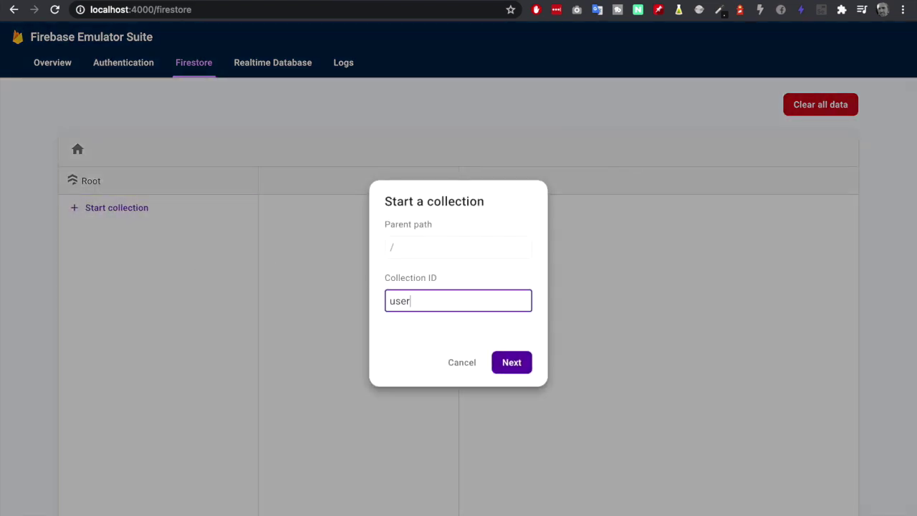
text(s)
click(507, 365)
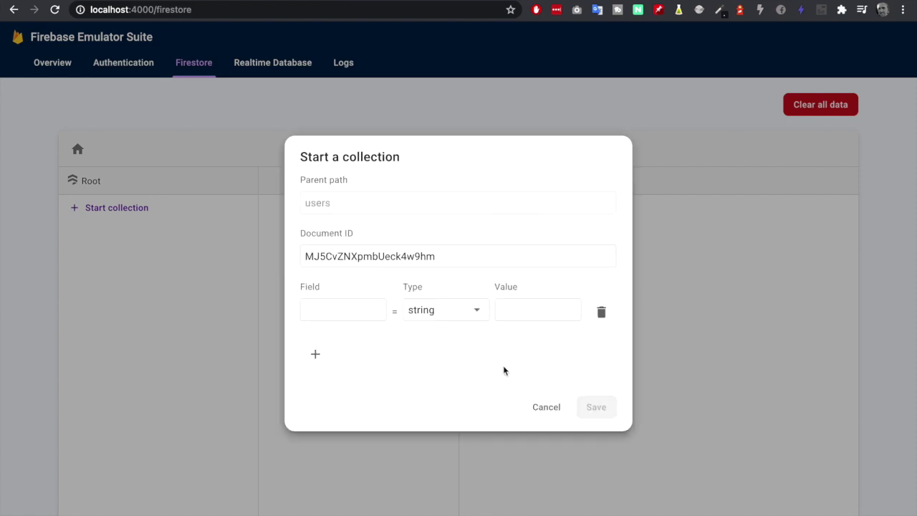
Save the collection's first document with a string field called name, holding a person's full name
click(330, 310)
text(name)
click(512, 313)
text(John Doe)
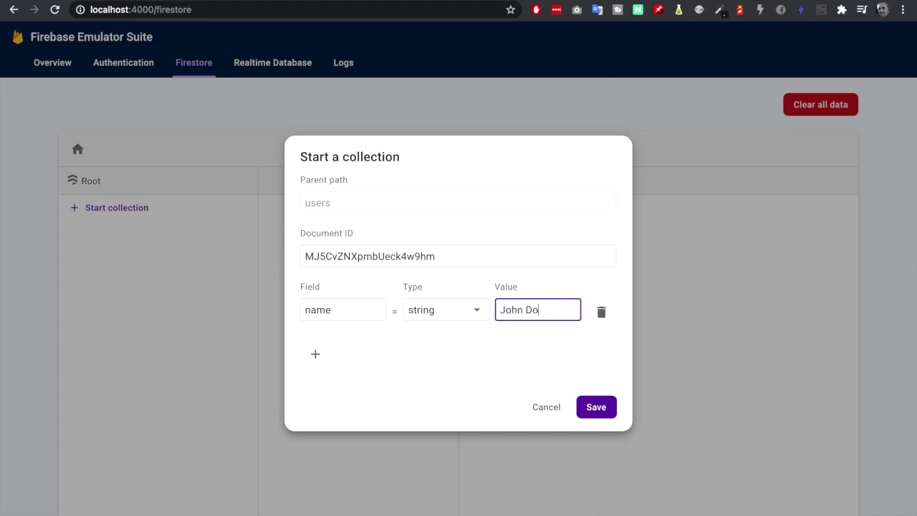
click(595, 405)
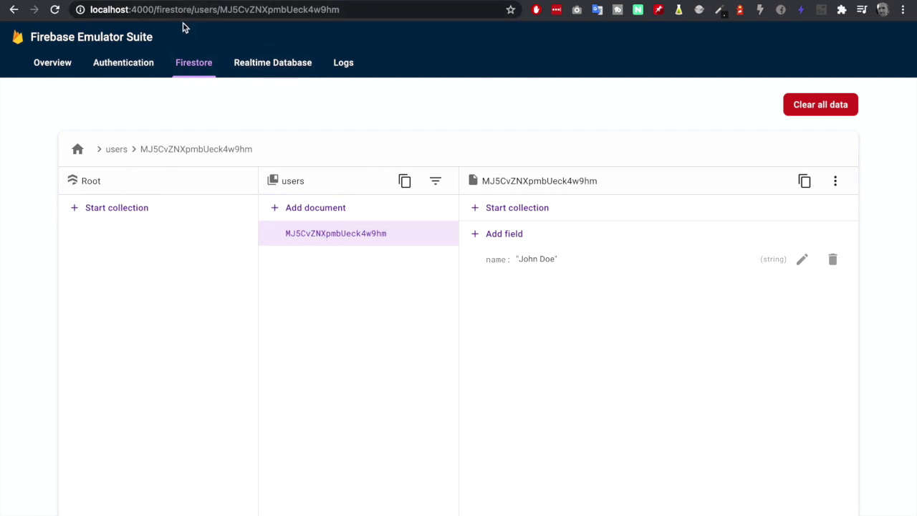
Open the emulator's Logs page filtered by metadata.emulator.name="functions"
drag(154, 9, 406, 1)
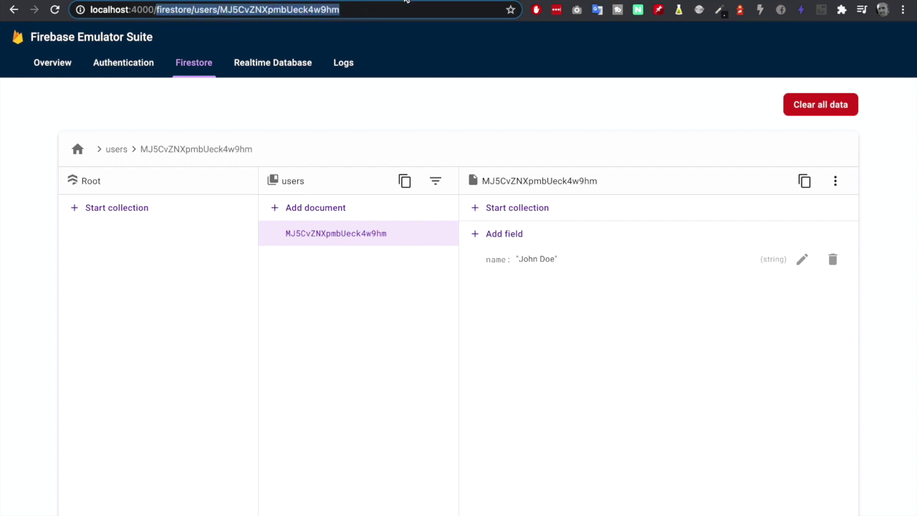
text(logs?q=metadata.emulator.name%3D"functions")
key(Return)
click(57, 11)
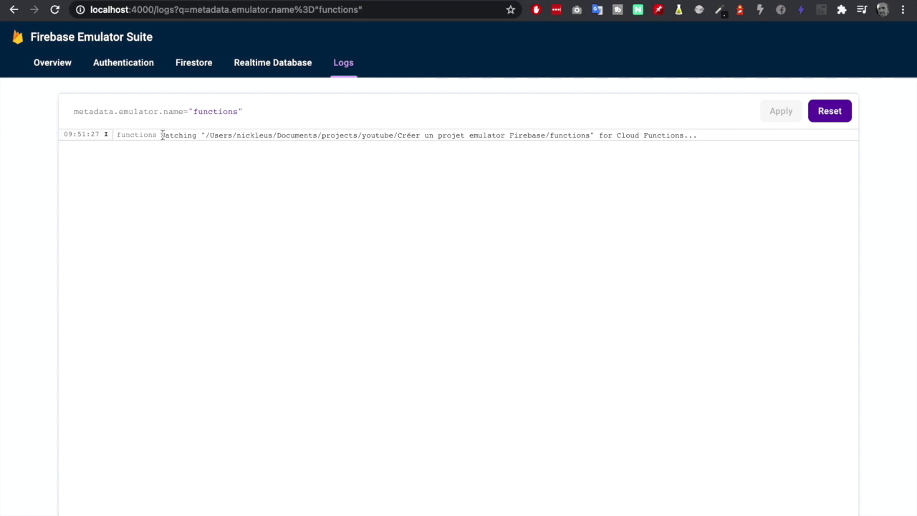
Switch to VS Code and uncomment the helloWorld HTTP function in index.js of the functions folder, saving the file
key(super+Tab)
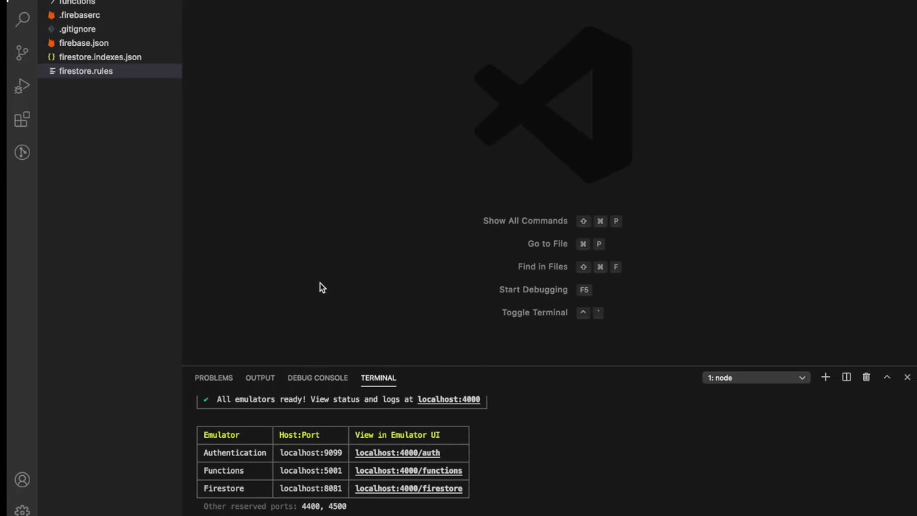
click(43, 3)
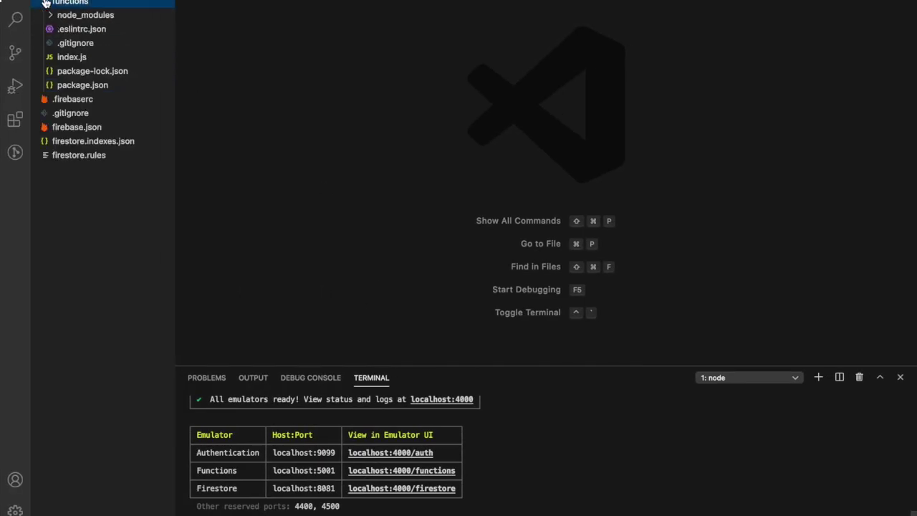
click(67, 58)
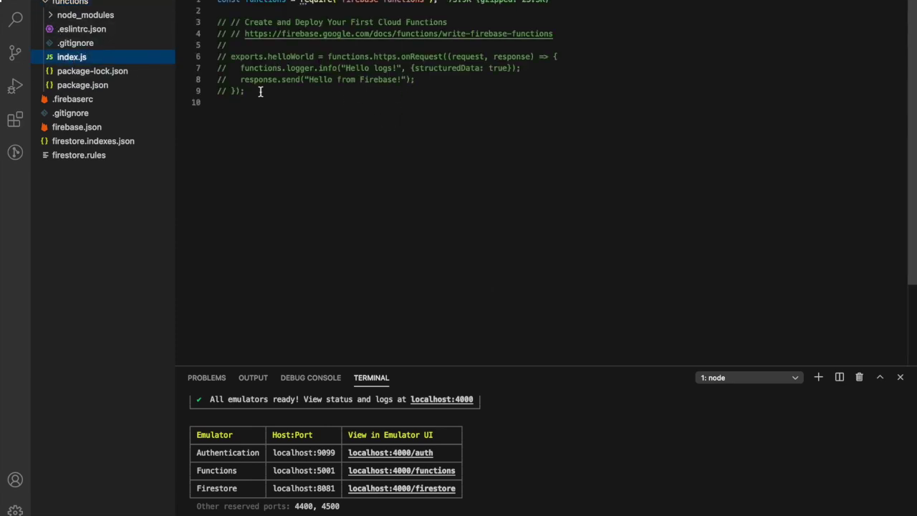
drag(262, 90, 220, 56)
key(super+slash)
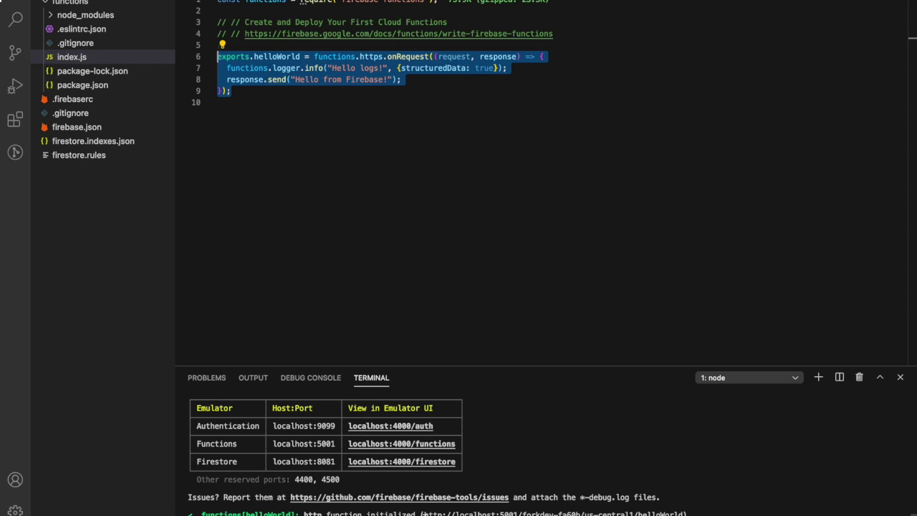
Switch to Chrome, copy the helloWorld function's URL from the functions logs, and load it in the browser
key(ctrl+Left)
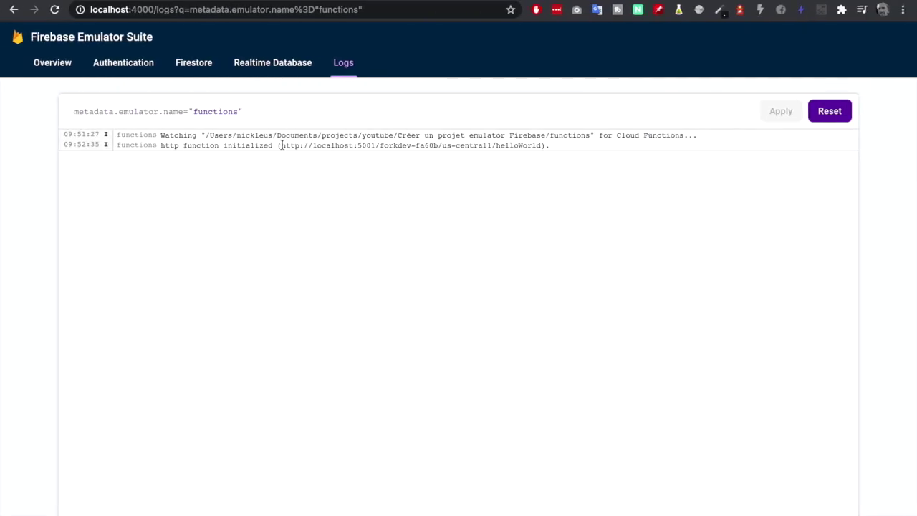
drag(282, 145, 395, 13)
key(ctrl+c)
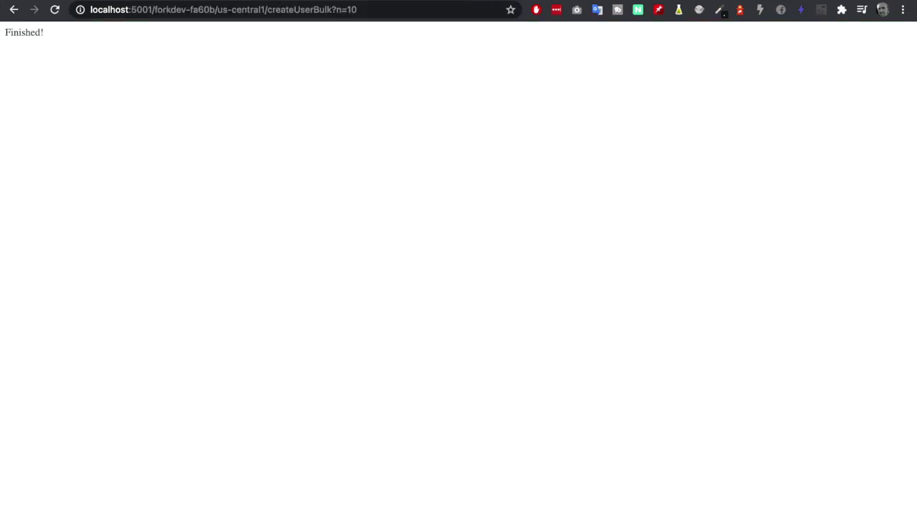
click(351, 8)
key(ctrl+v)
key(Return)
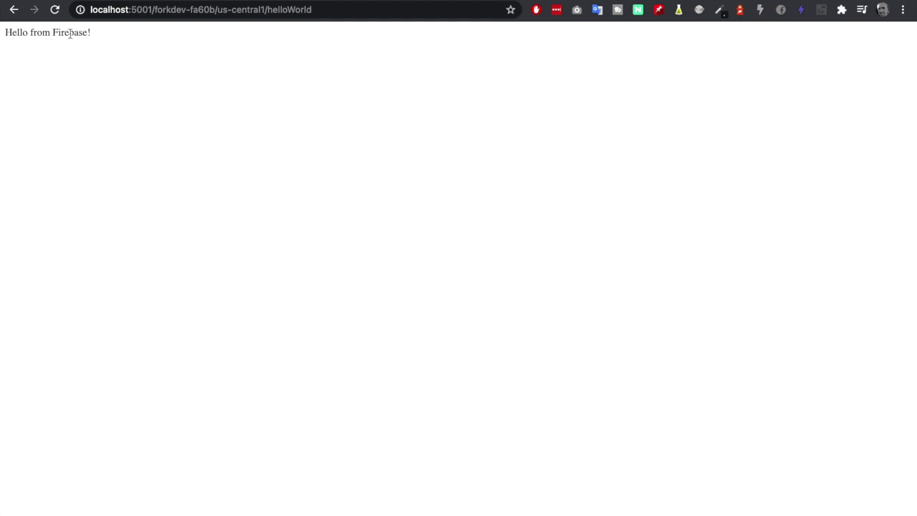
Switch to VS Code and examine the response.send and functions.logger.info lines of the helloWorld function
key(ctrl+Right)
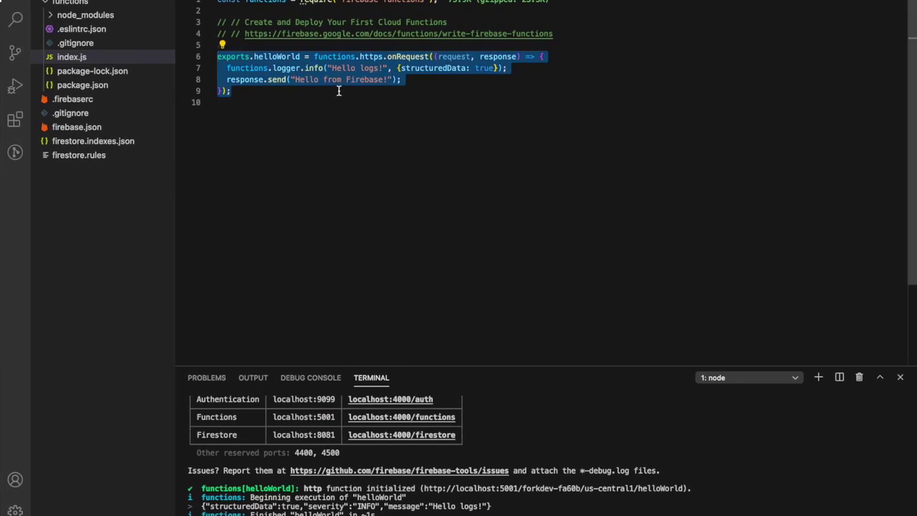
click(337, 90)
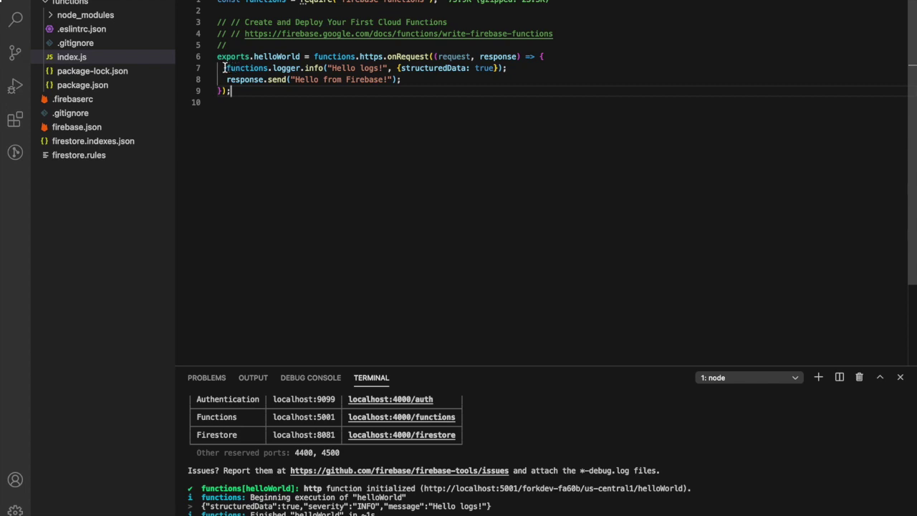
drag(294, 80, 384, 79)
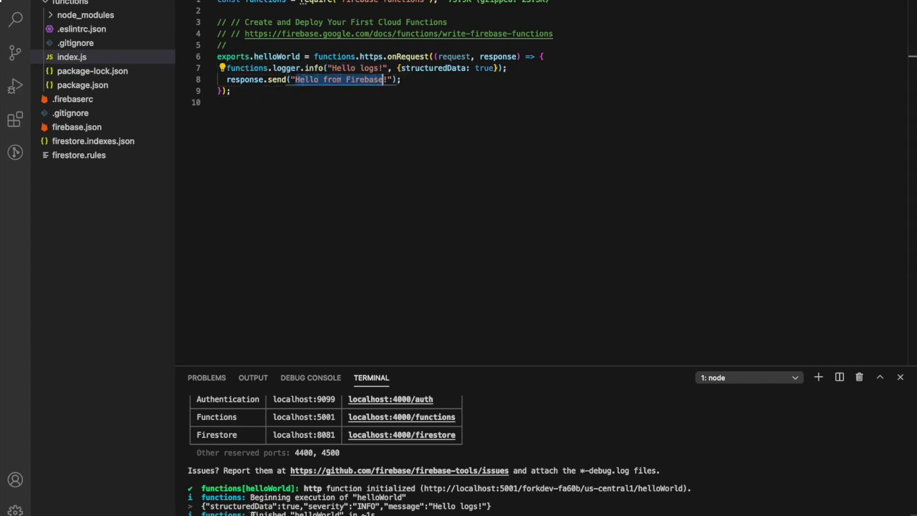
drag(516, 68, 227, 68)
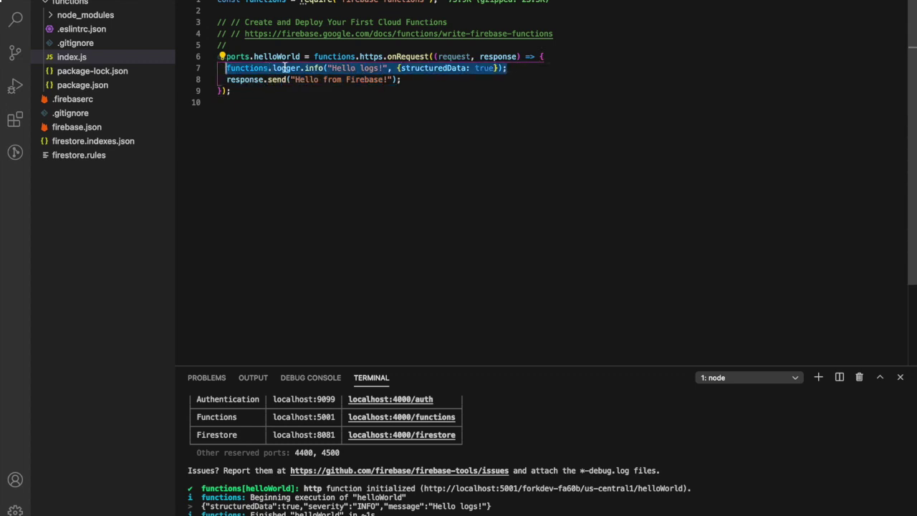
click(313, 68)
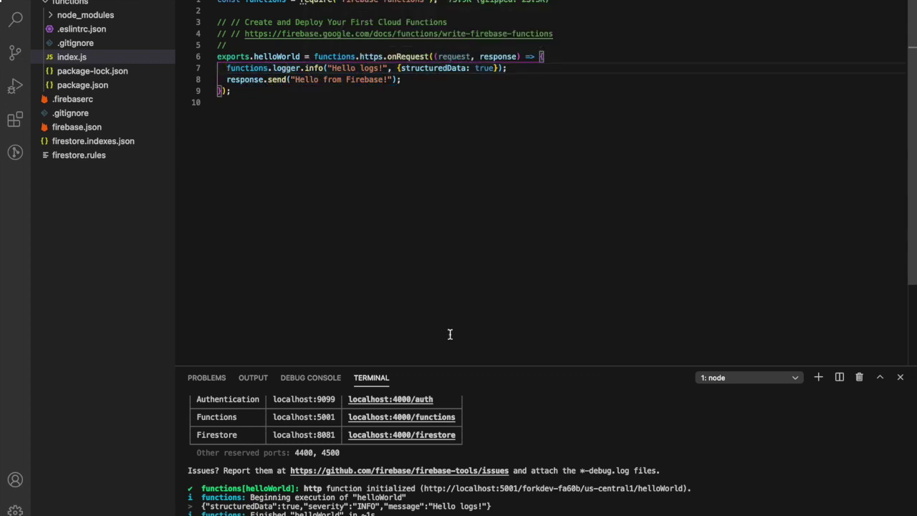